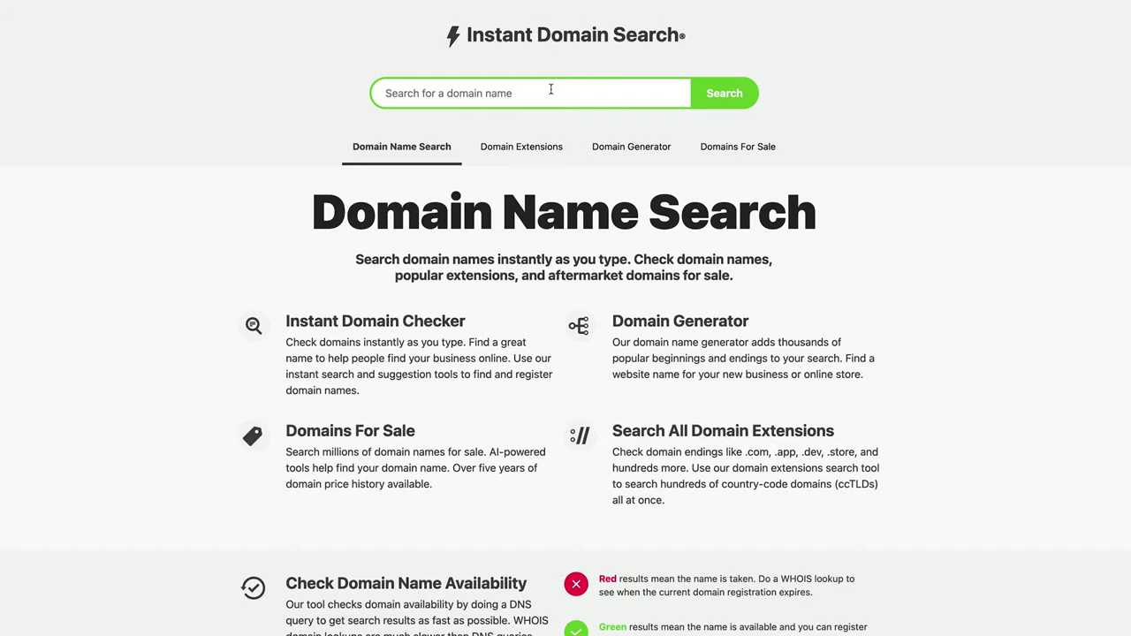
Step: Search Instant Domain Search for 'dataslayer' to check domain availability
left_click(550, 89)
type("datasla")
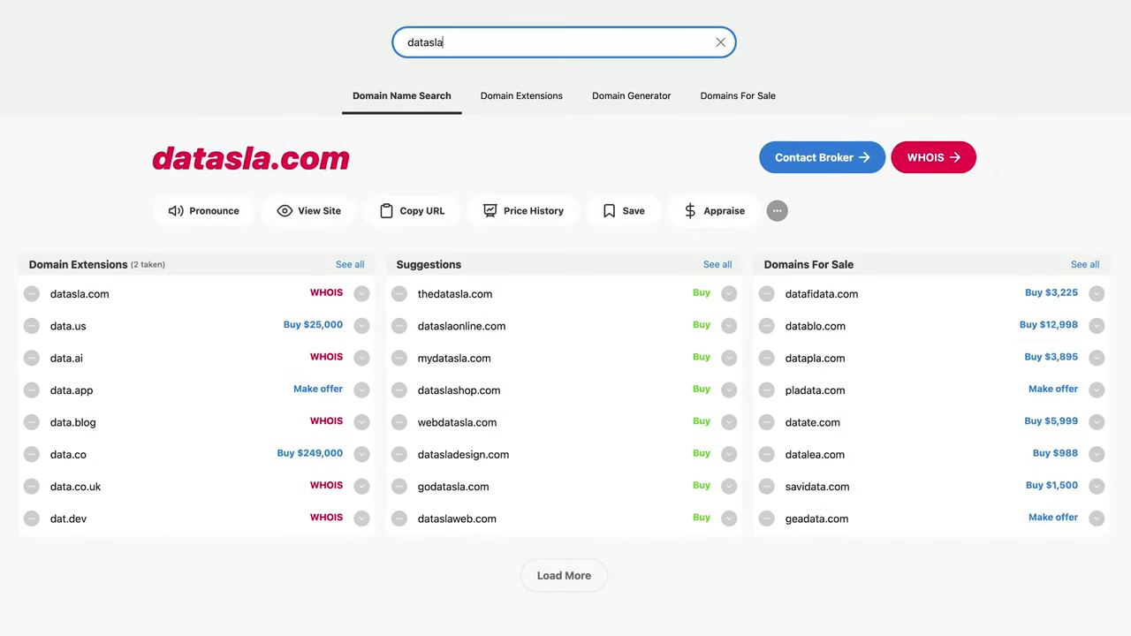
type("yer")
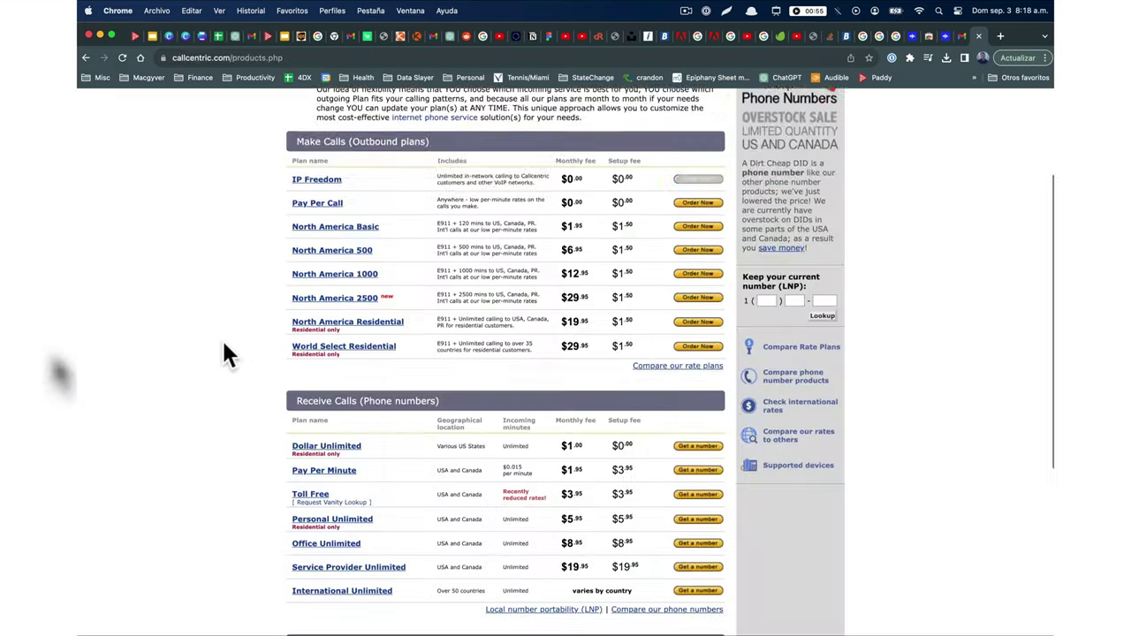
Step: Scroll down to the Office Unlimited plan and get a phone number on it
scroll(234, 344, "down", 3)
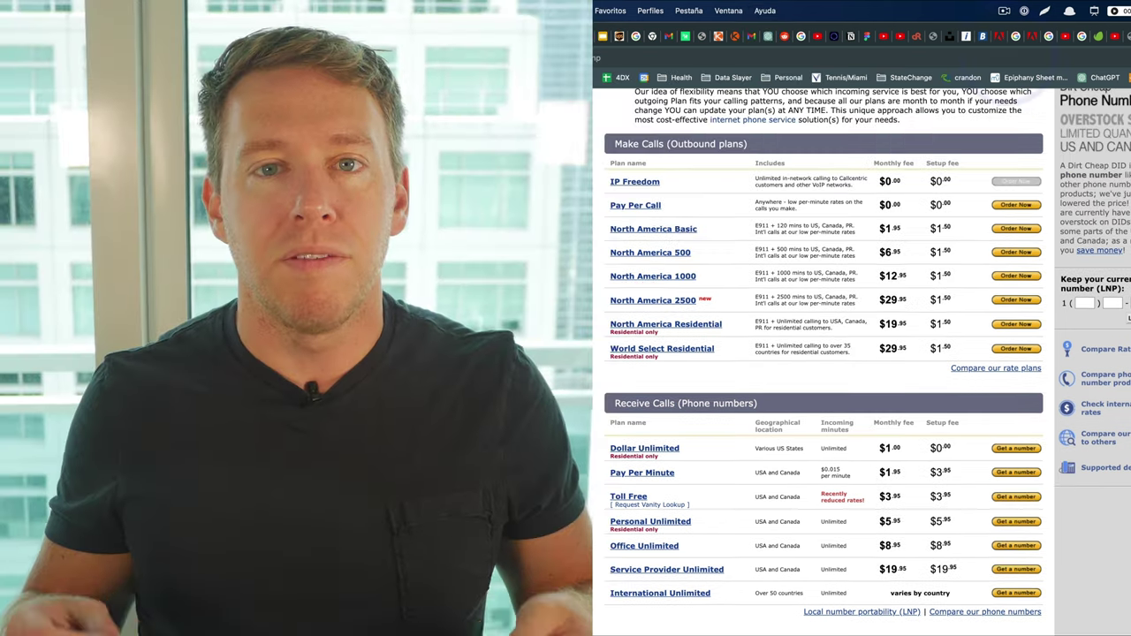
scroll(413, 346, "down", 3)
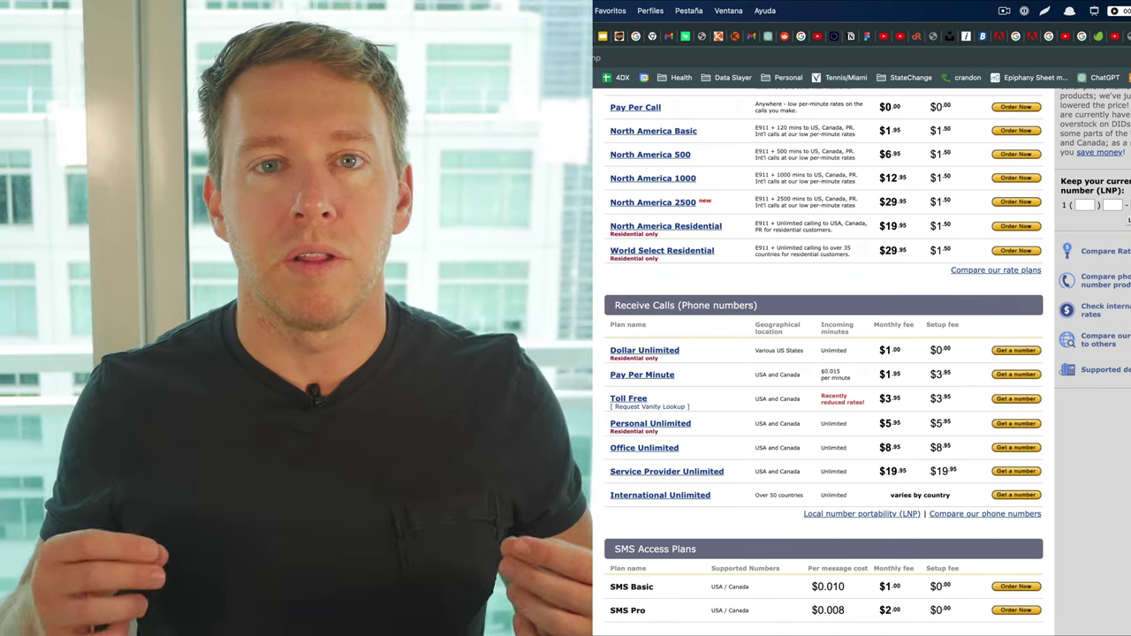
left_click(1013, 447)
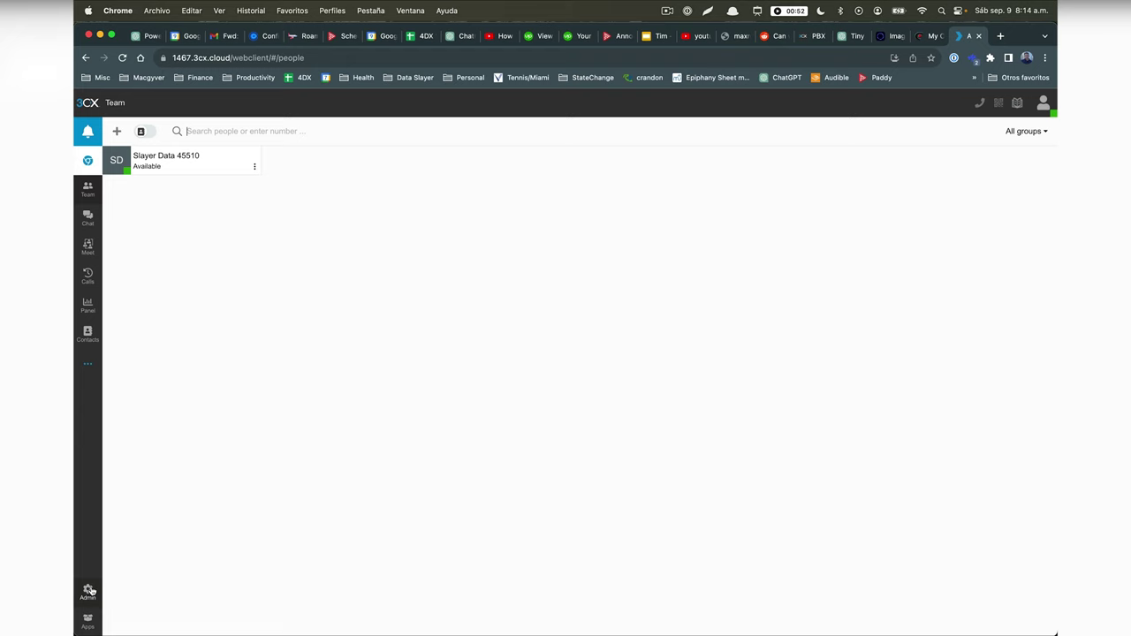
Step: Edit the CallCentric trunk from the Admin console's Voice & chat list
left_click(89, 590)
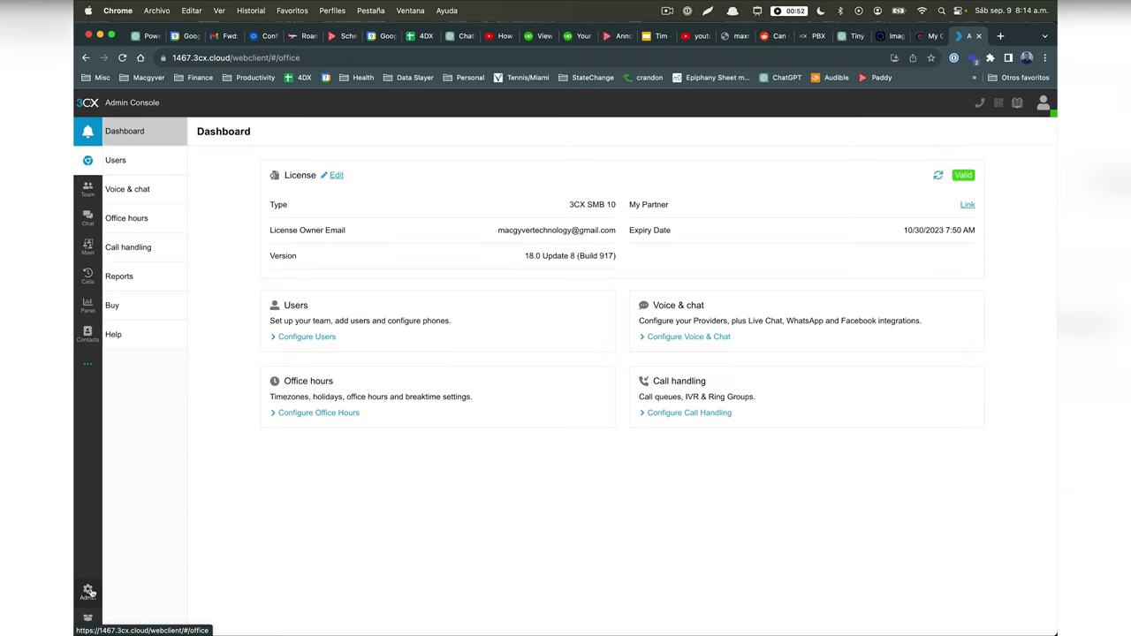
left_click(160, 191)
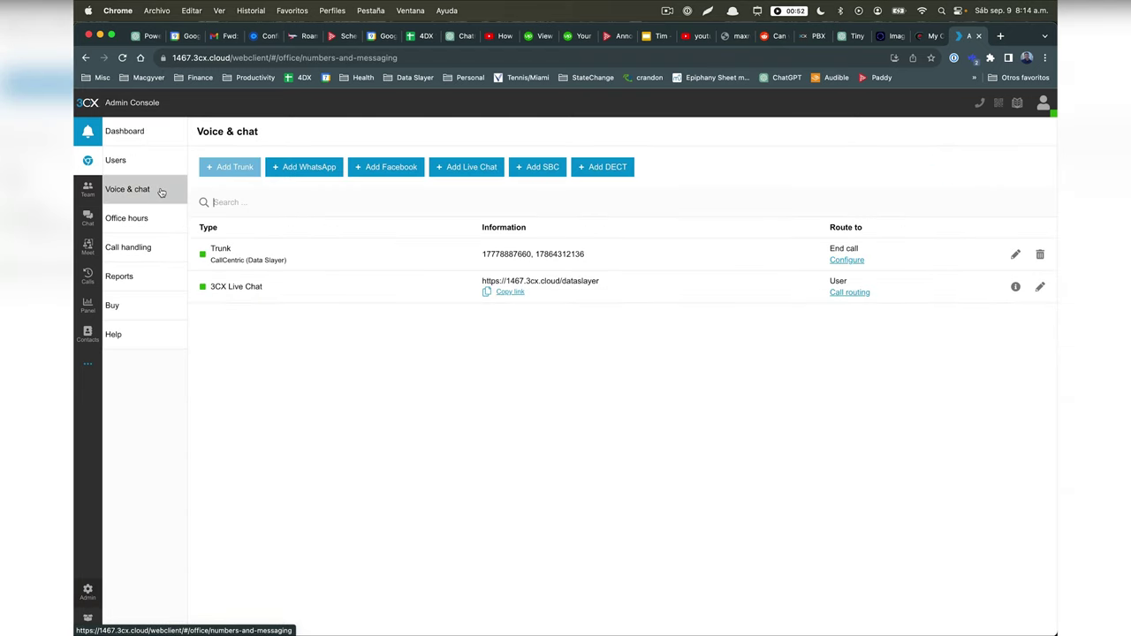
left_click(1015, 254)
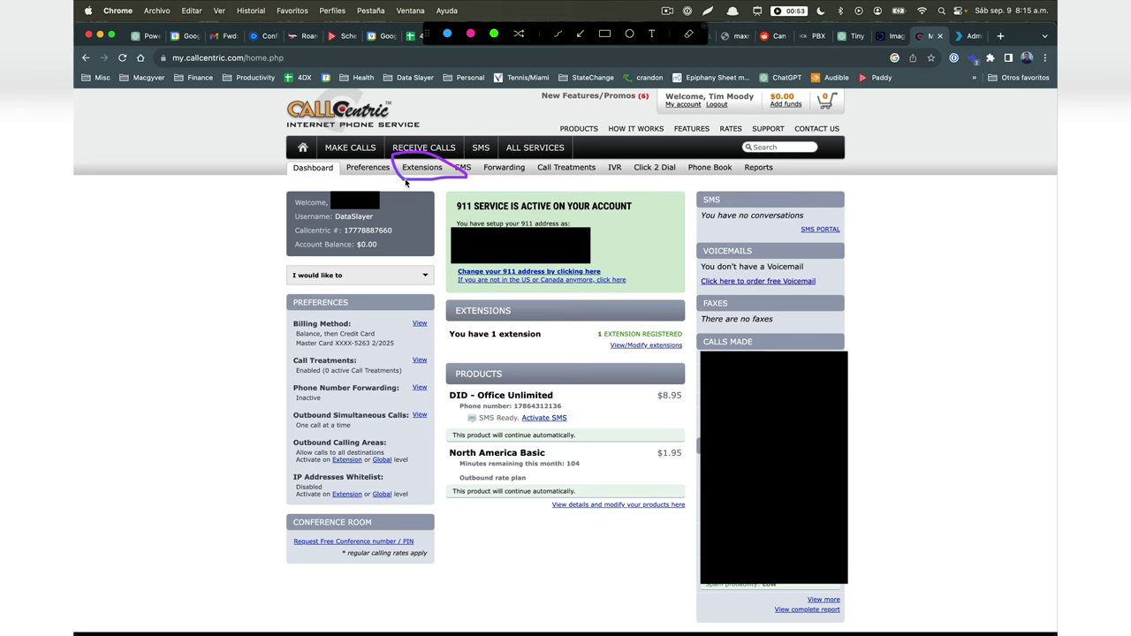
Step: Open the default Callcentric extension's Modify page from the Extensions list
key("Escape")
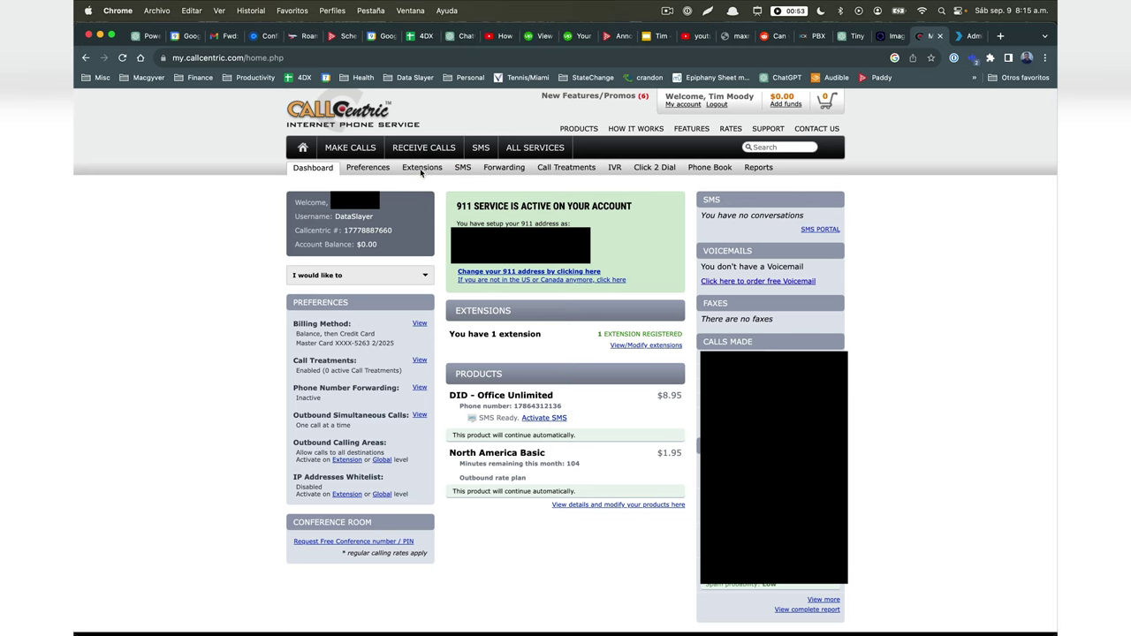
left_click(428, 169)
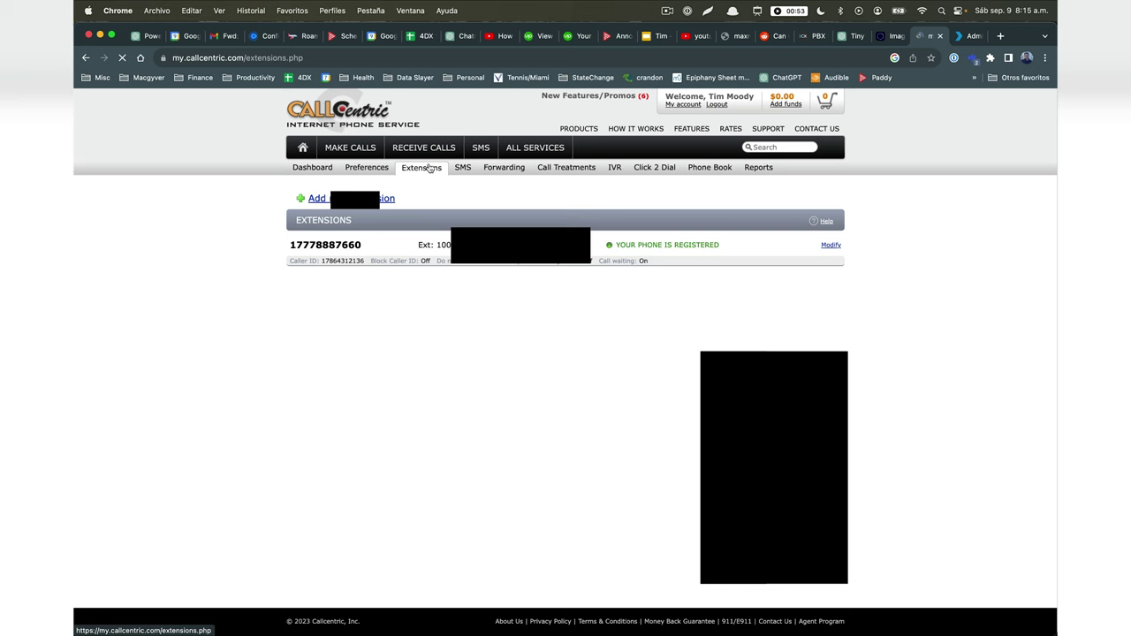
left_click(830, 247)
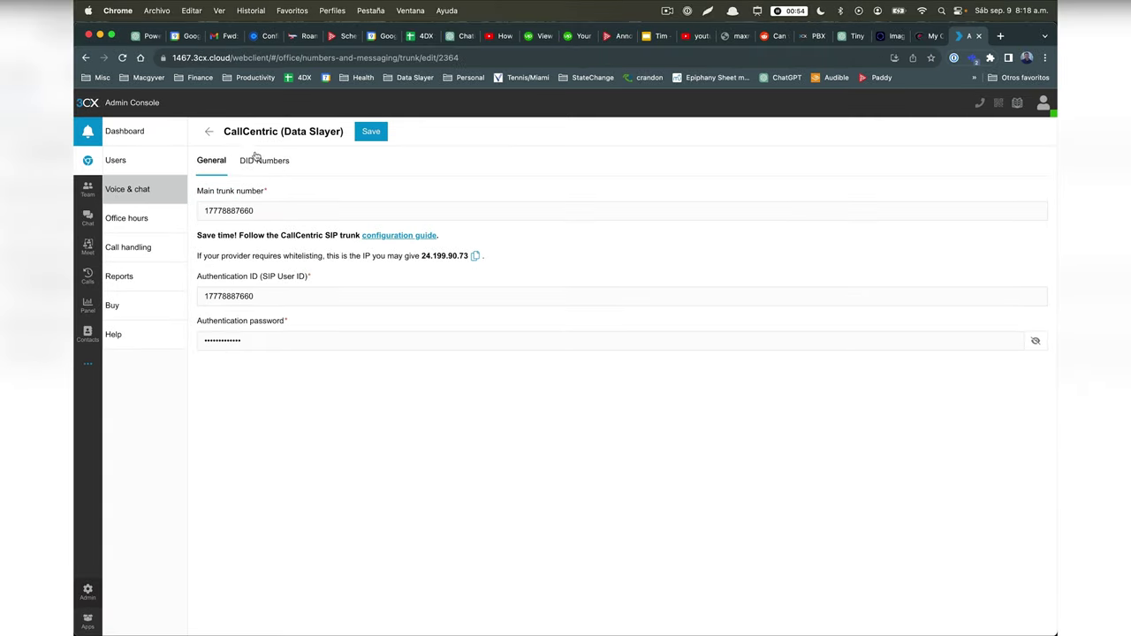
Step: Add an empty DID entry on the trunk and copy the Callcentric number from Forwarding
left_click(258, 160)
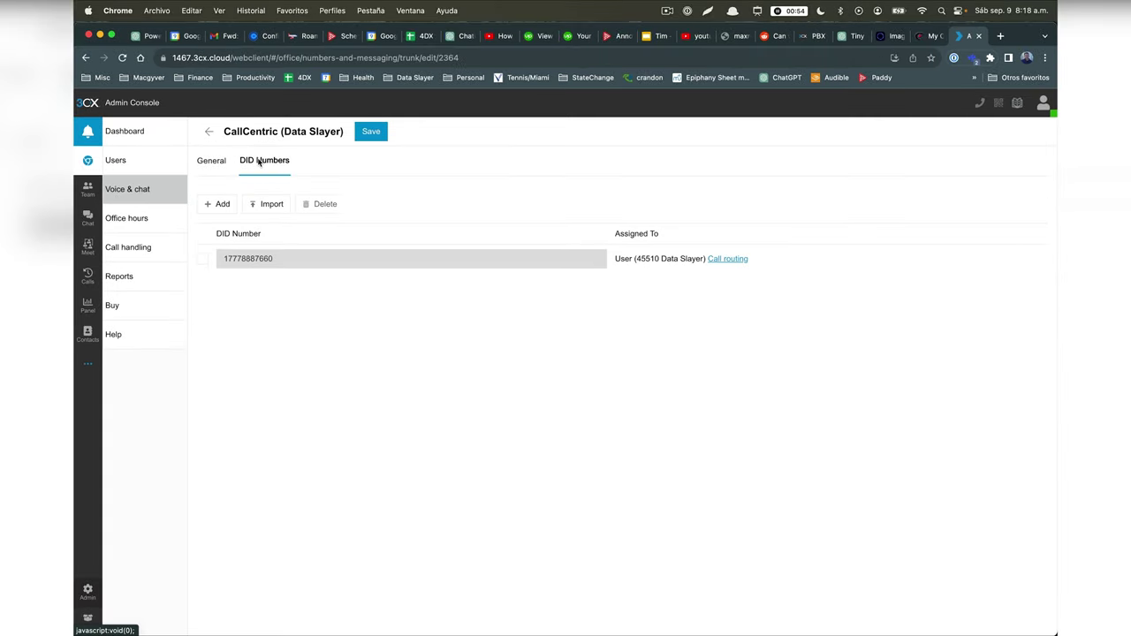
left_click(229, 205)
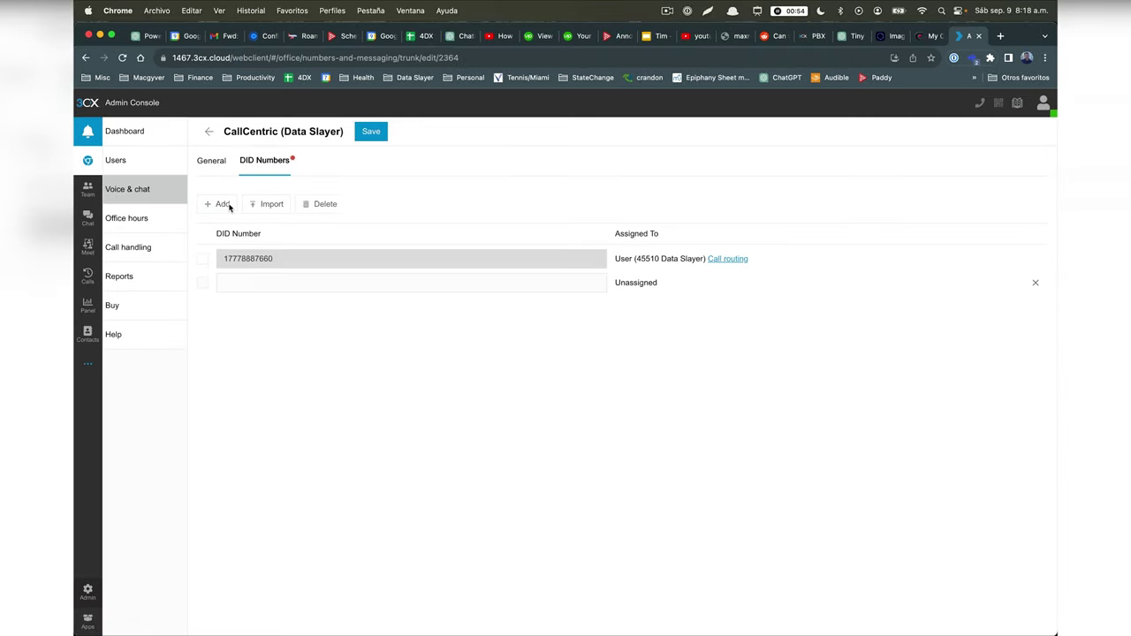
left_click(933, 36)
left_click_drag(352, 230, 308, 228)
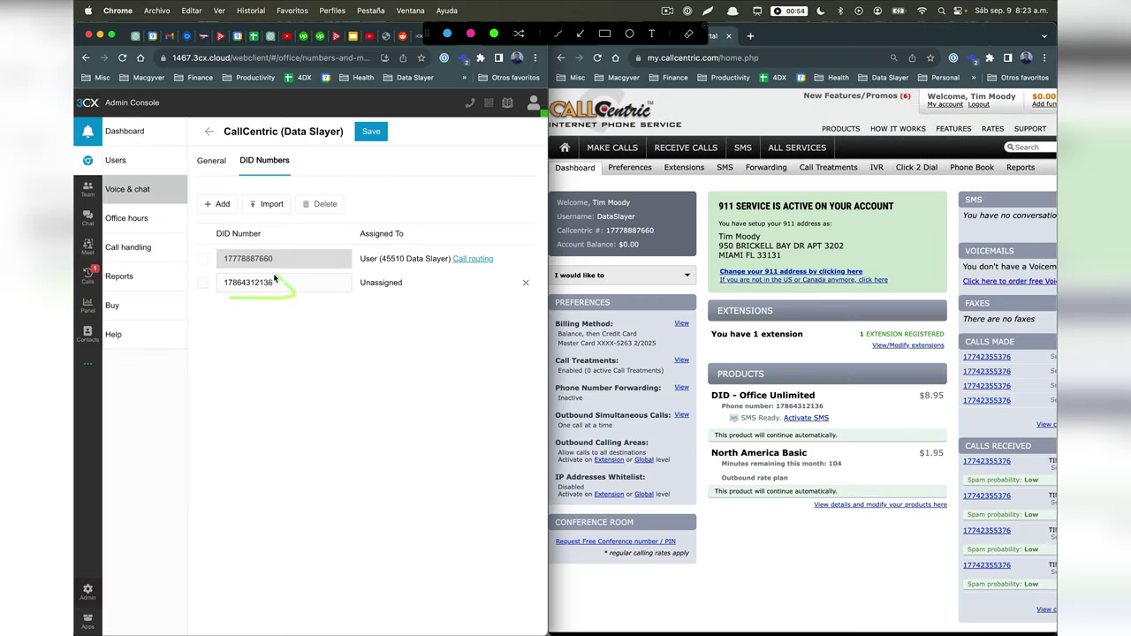
left_click_drag(274, 273, 218, 290)
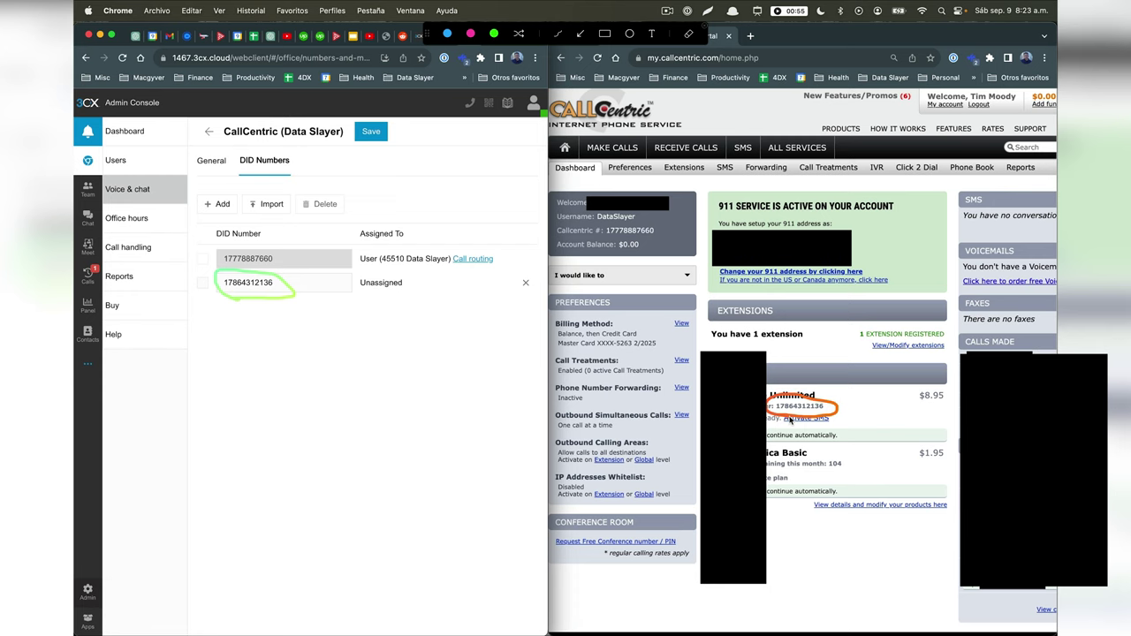
Step: Enter the Callcentric DID number in the new entry and save the trunk
left_click(296, 283)
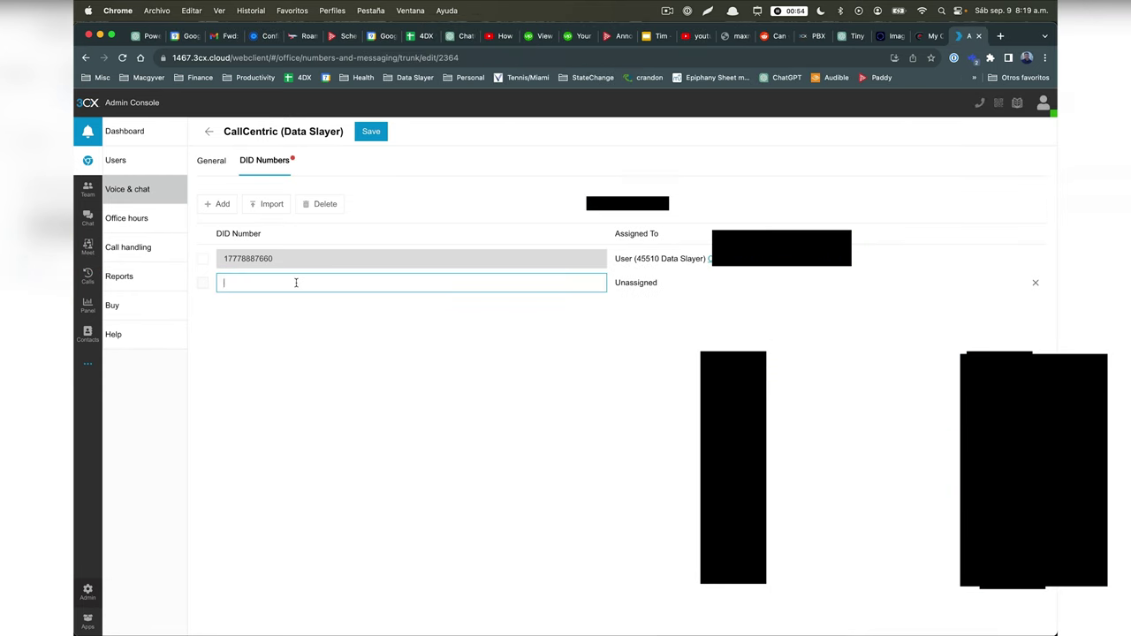
left_click(372, 132)
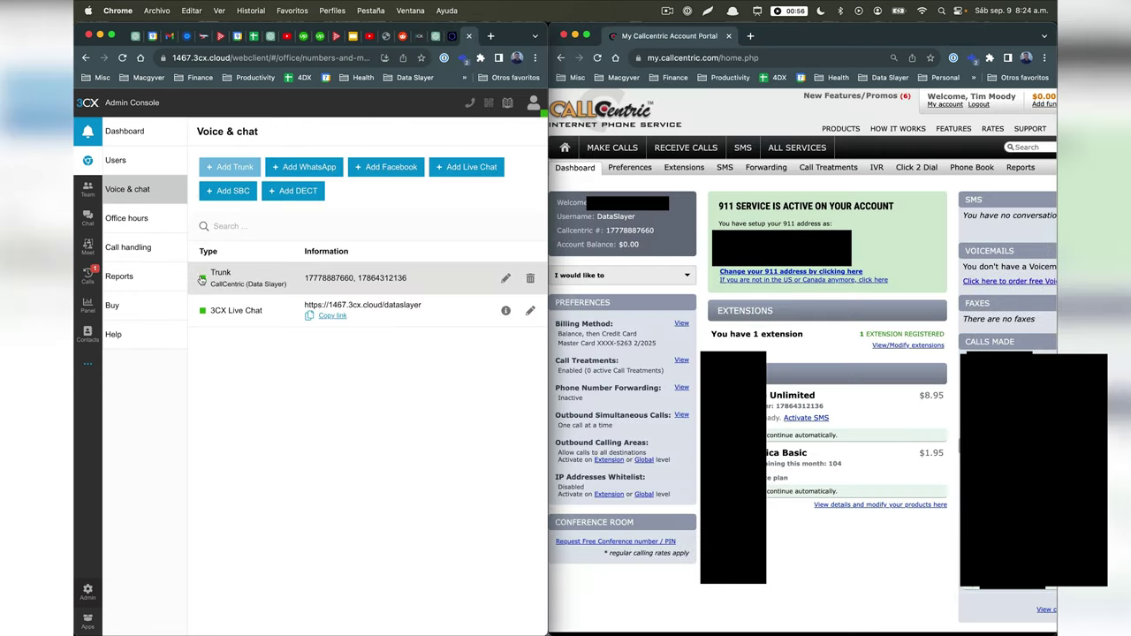
mouse_move(203, 279)
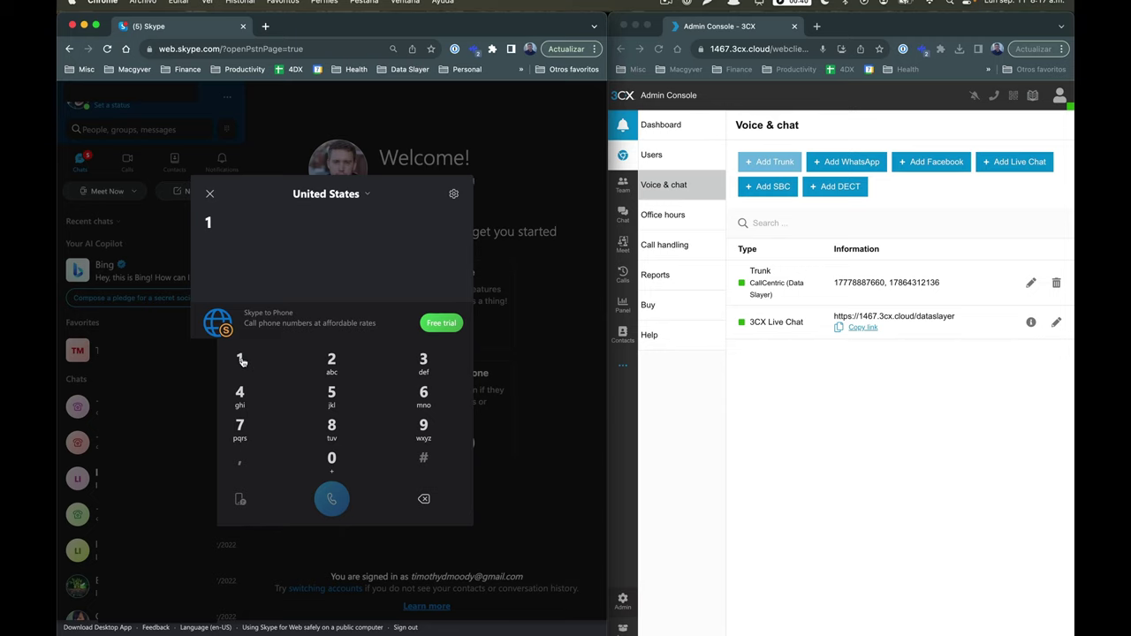
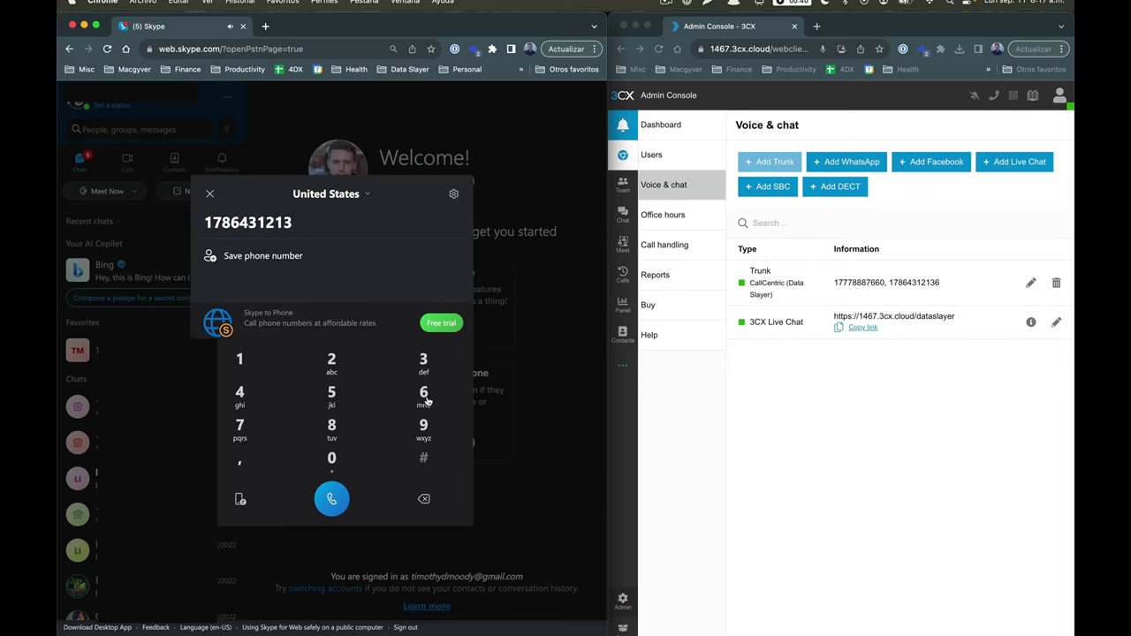
Step: Dial the Callcentric number on Skype's dial pad and mark the incoming 3CX call
left_click(424, 395)
left_click(331, 498)
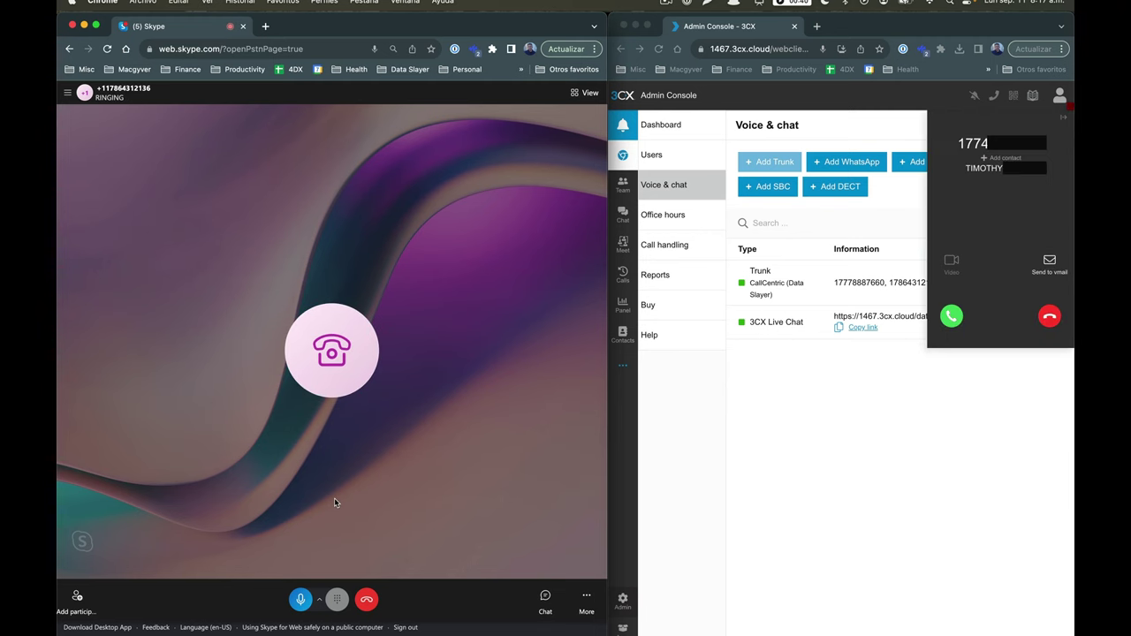
key("ctrl+shift+a")
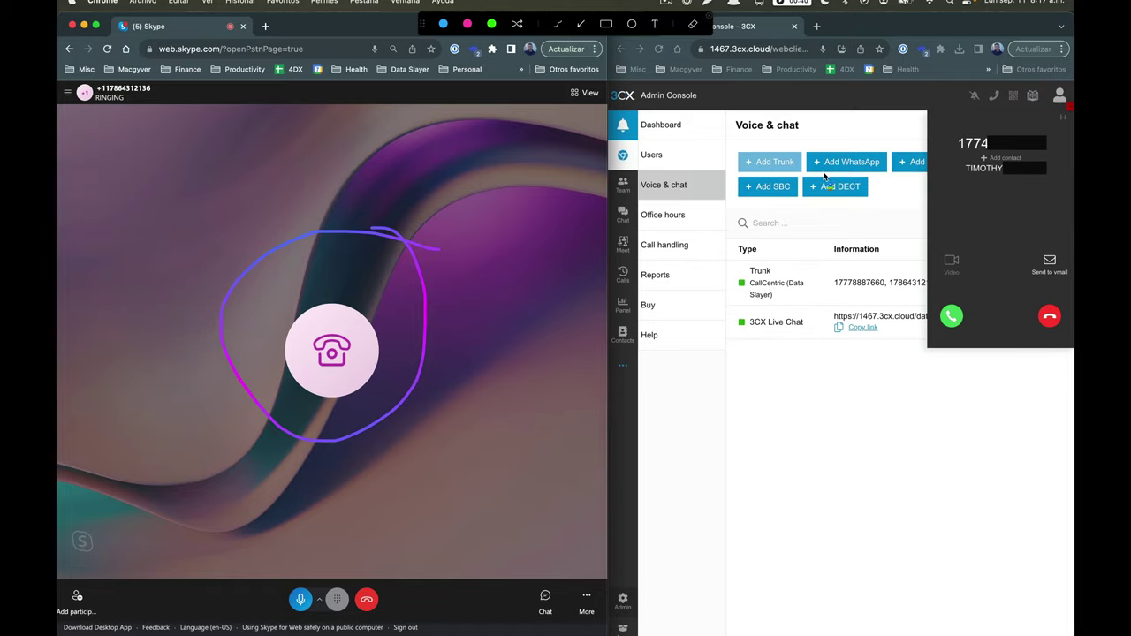
left_click_drag(875, 223, 933, 259)
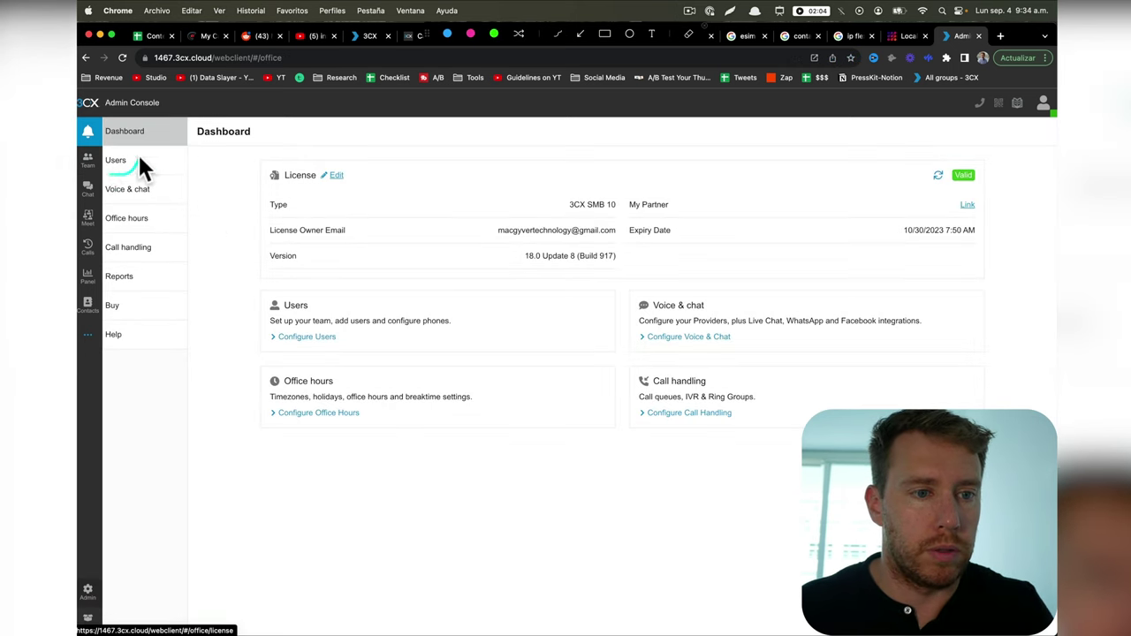
Step: Start a new user under Users and enter their last name and e-mail address
left_click(116, 163)
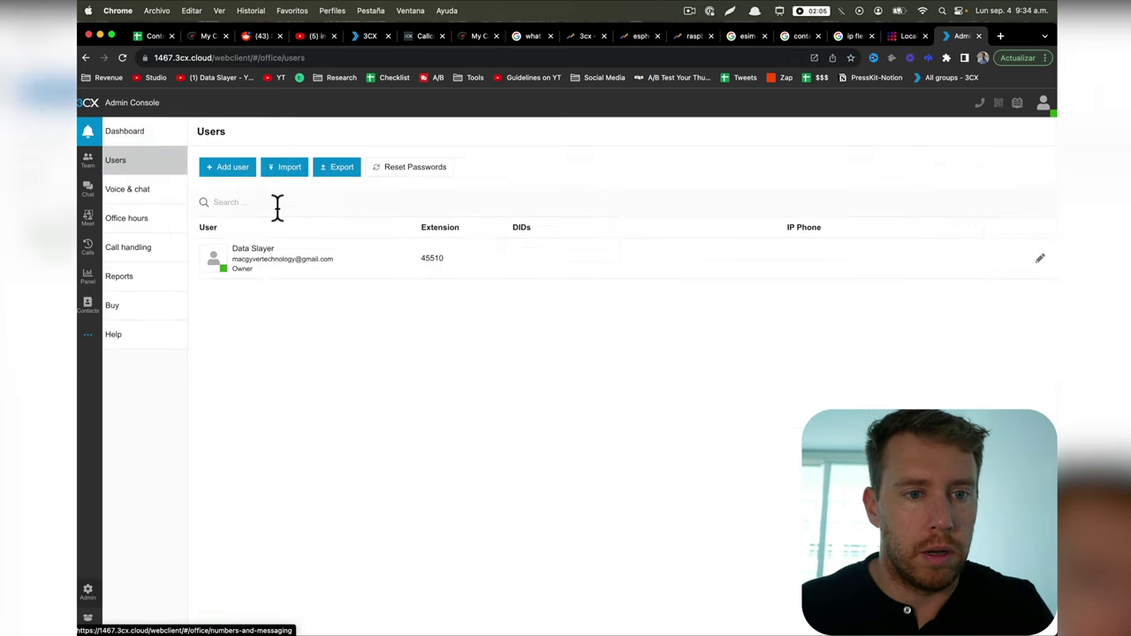
left_click_drag(202, 176, 190, 168)
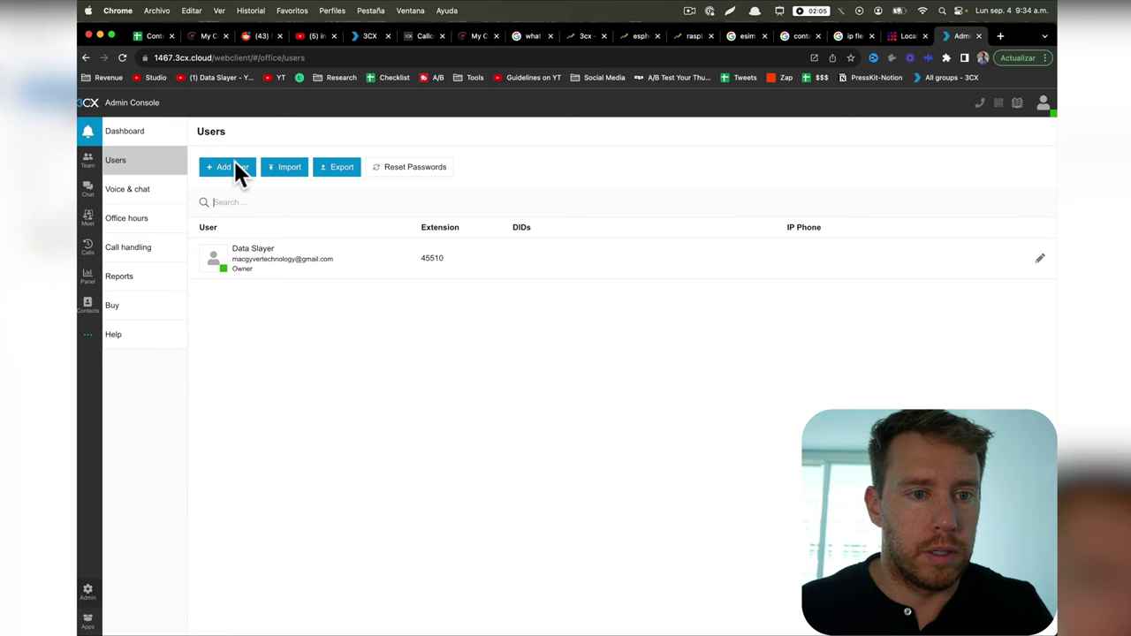
left_click(233, 167)
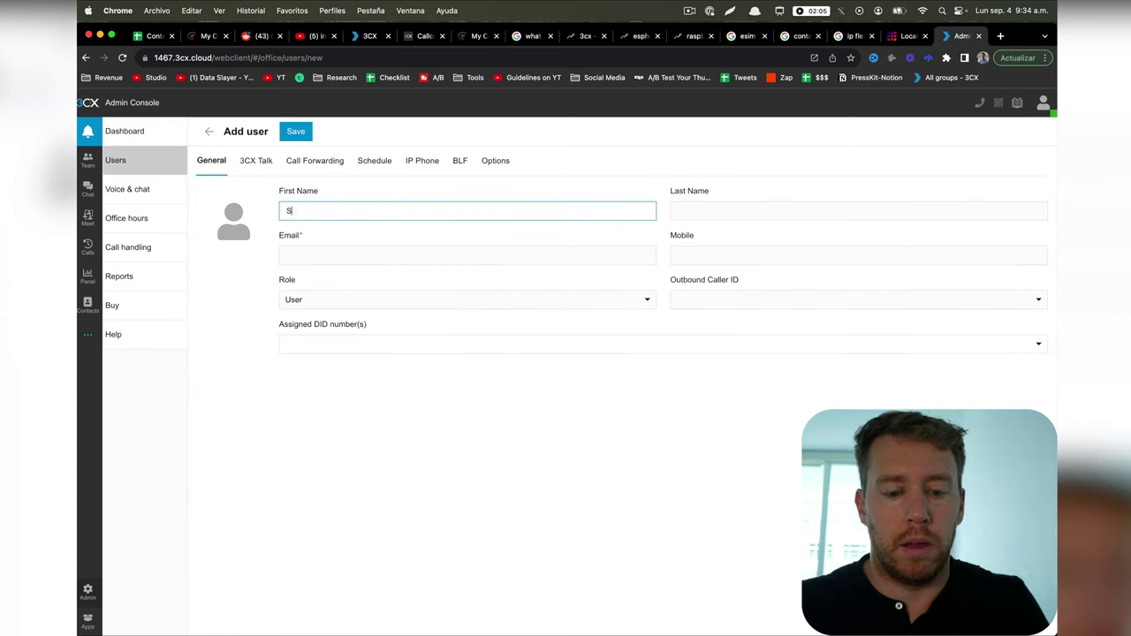
key("Tab")
type("Cooper")
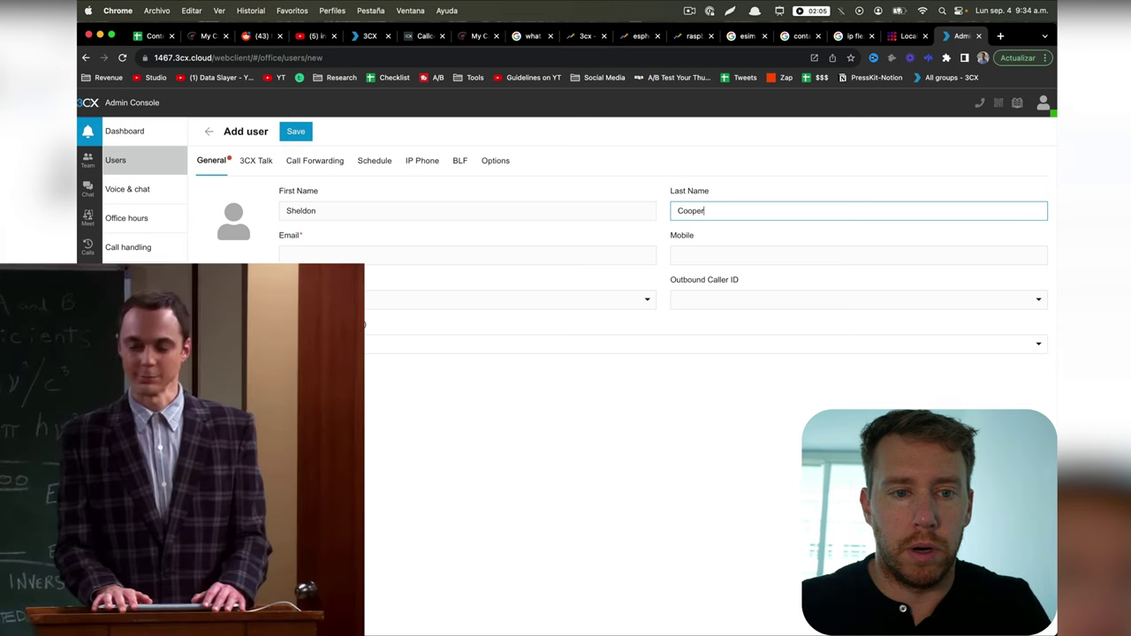
key("Tab")
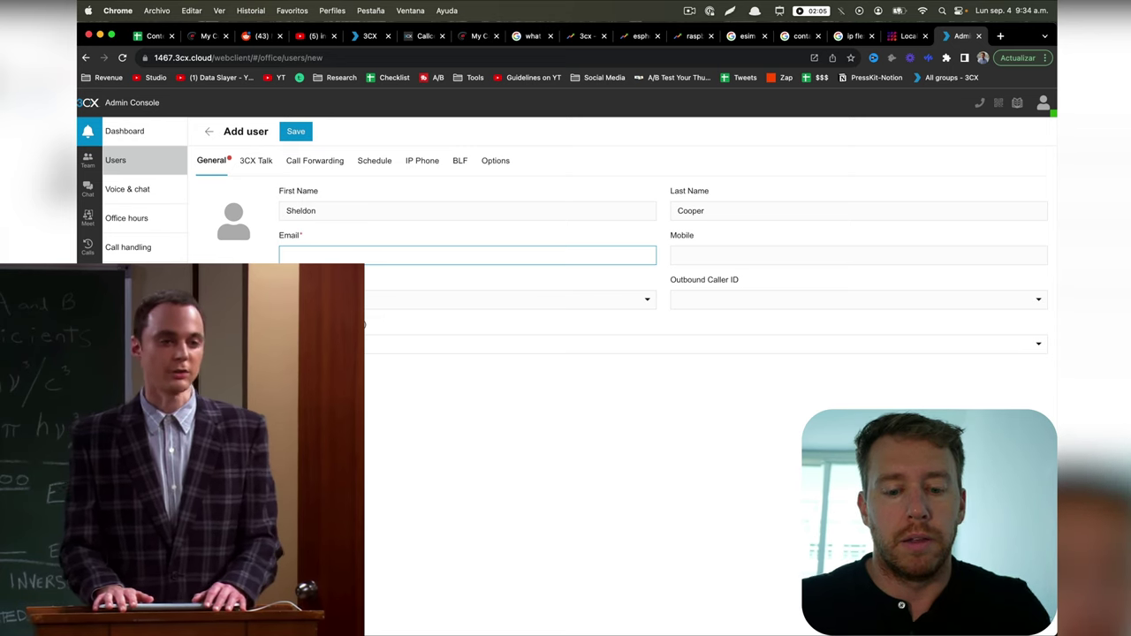
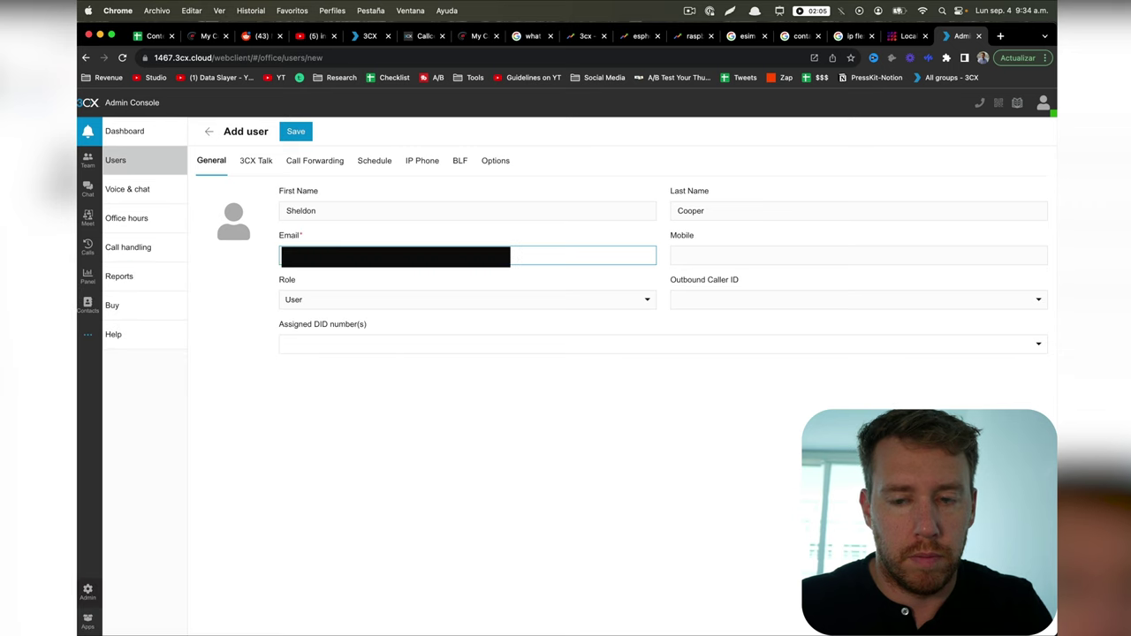
Step: Keep the new user's role as User and save them
left_click(622, 304)
left_click(606, 319)
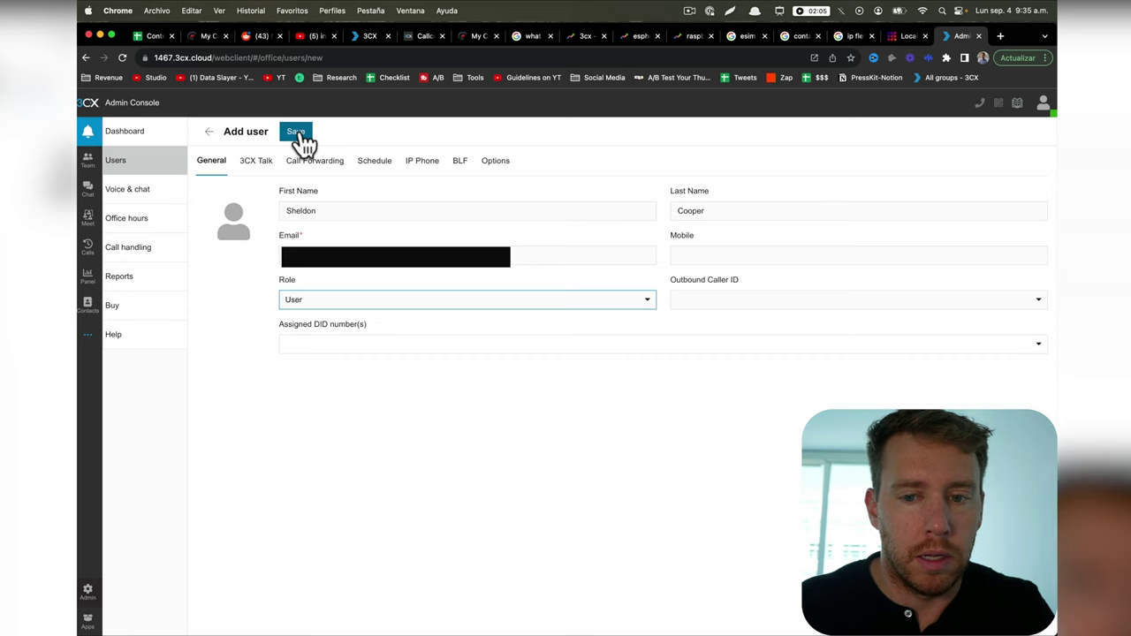
left_click(299, 134)
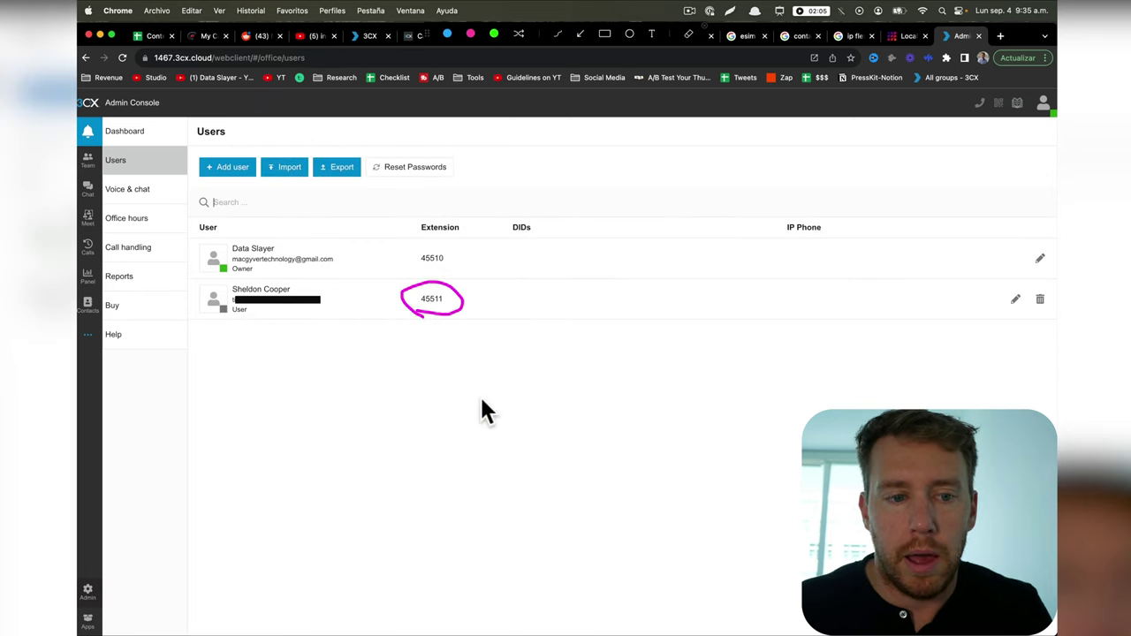
key("Escape")
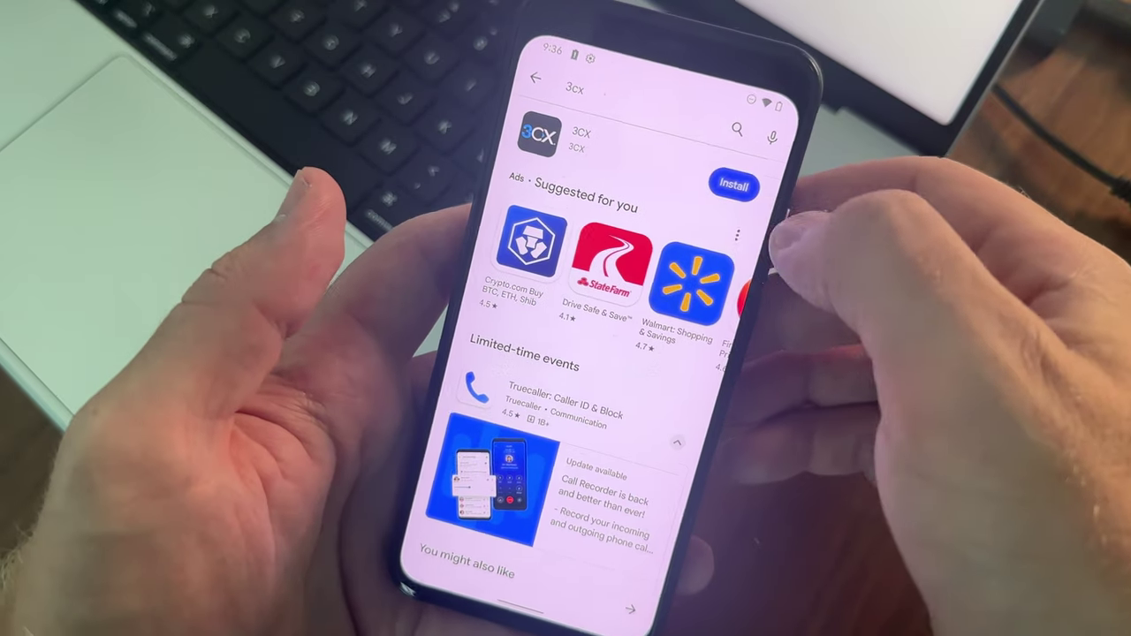
Step: Install and launch the 3CX app from Google Play, then accept the licence agreement
left_click(730, 186)
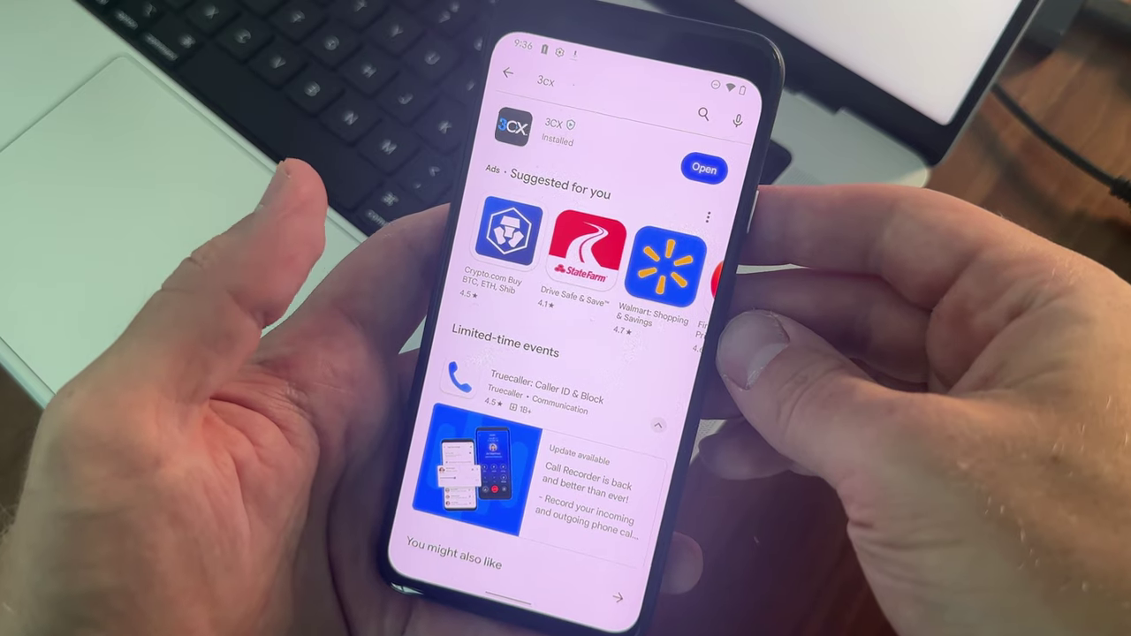
left_click(717, 186)
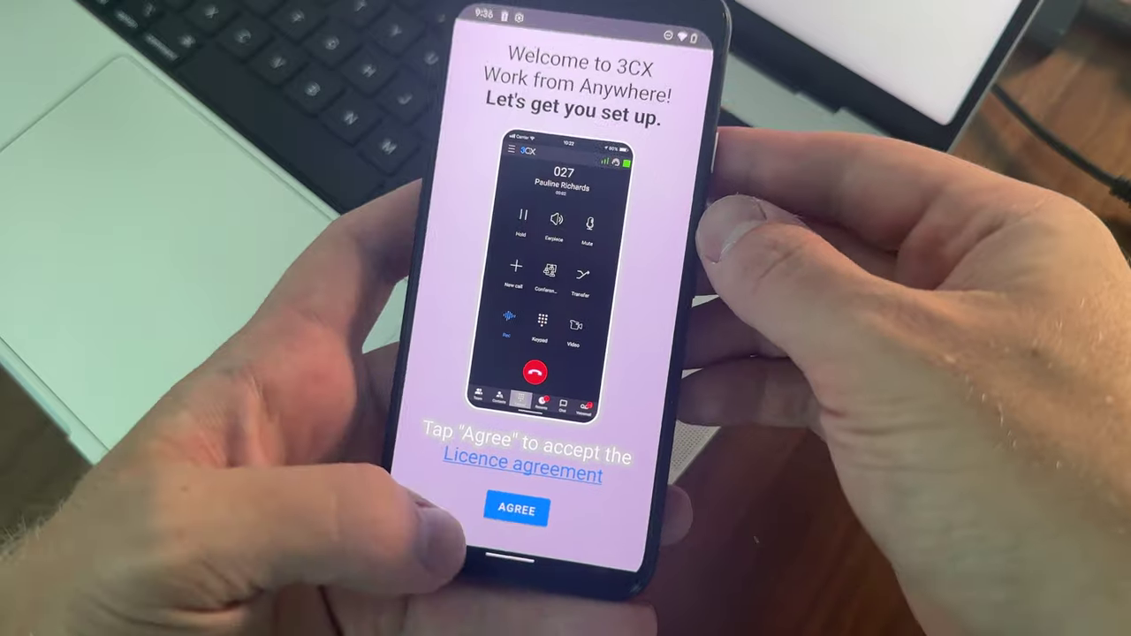
left_click(516, 509)
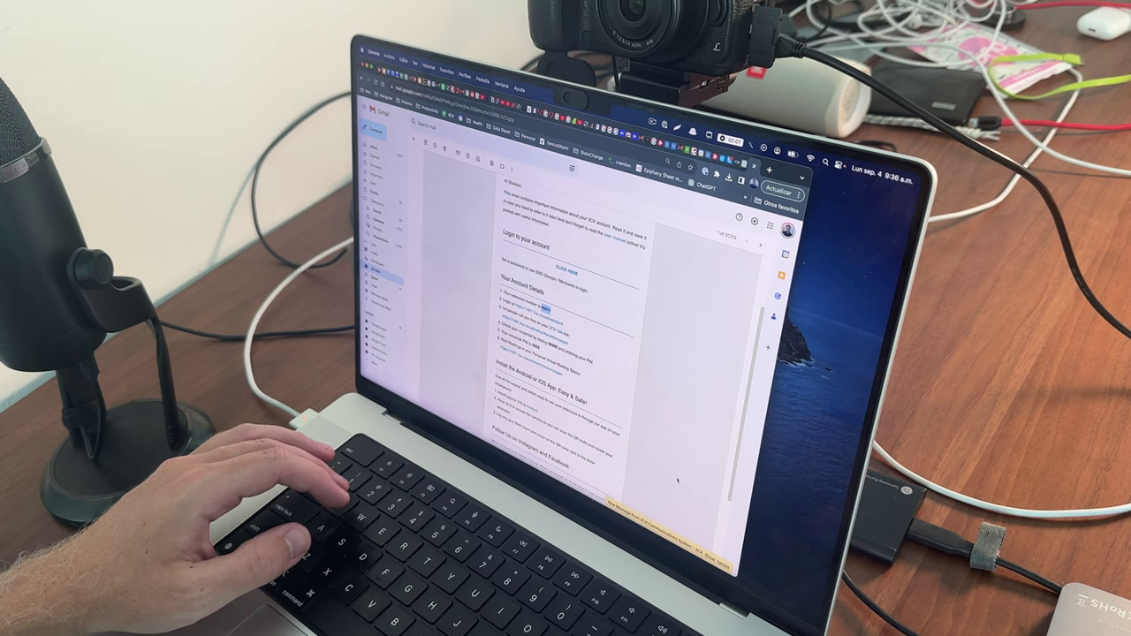
Step: Set the new 3CX account password from the welcome email and sign in to the web client
scroll(642, 344, "up", 3)
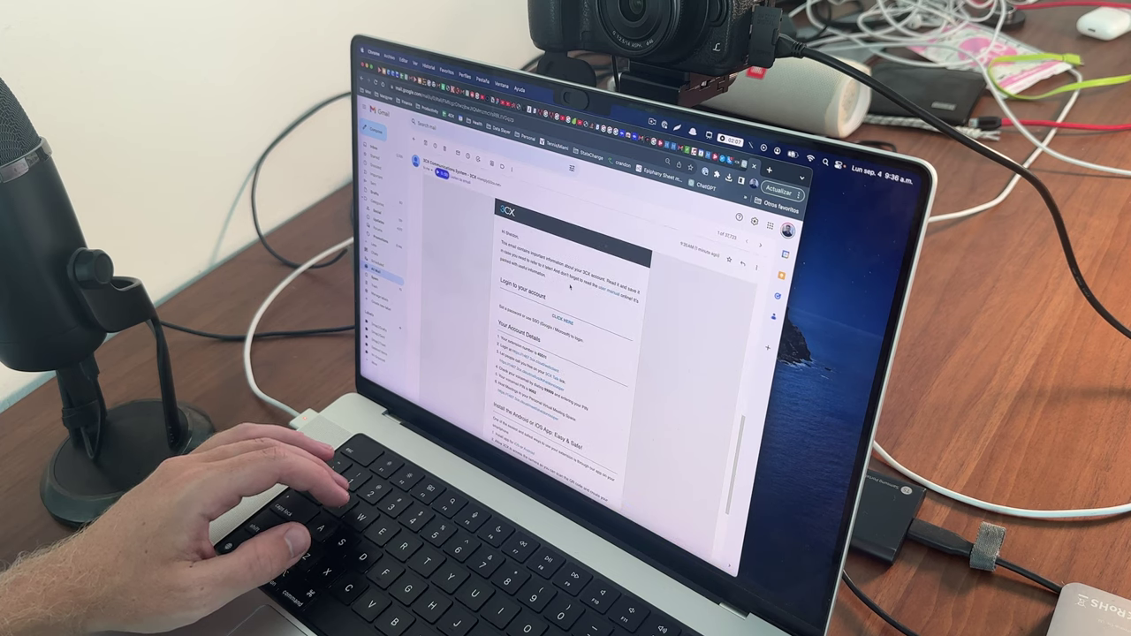
scroll(578, 338, "down", 3)
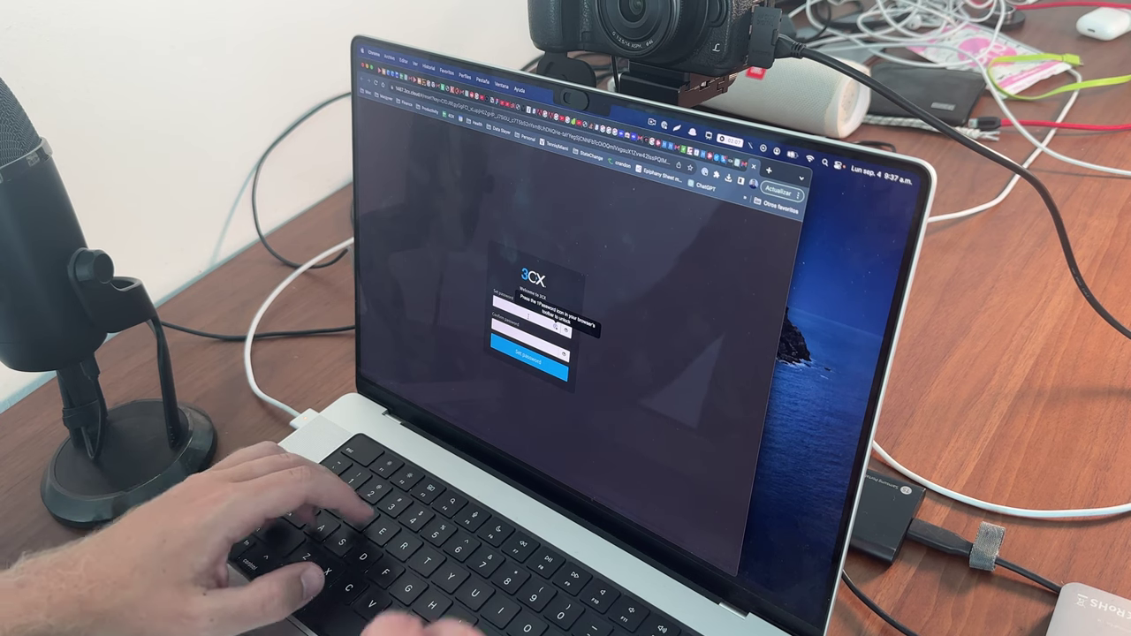
key("Return")
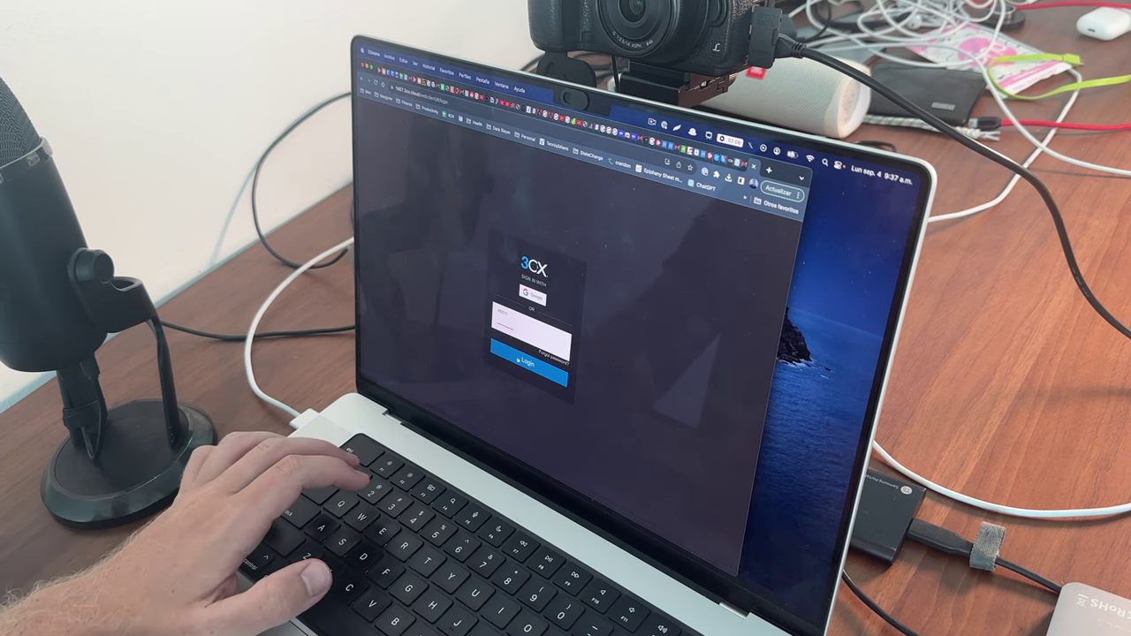
left_click(518, 360)
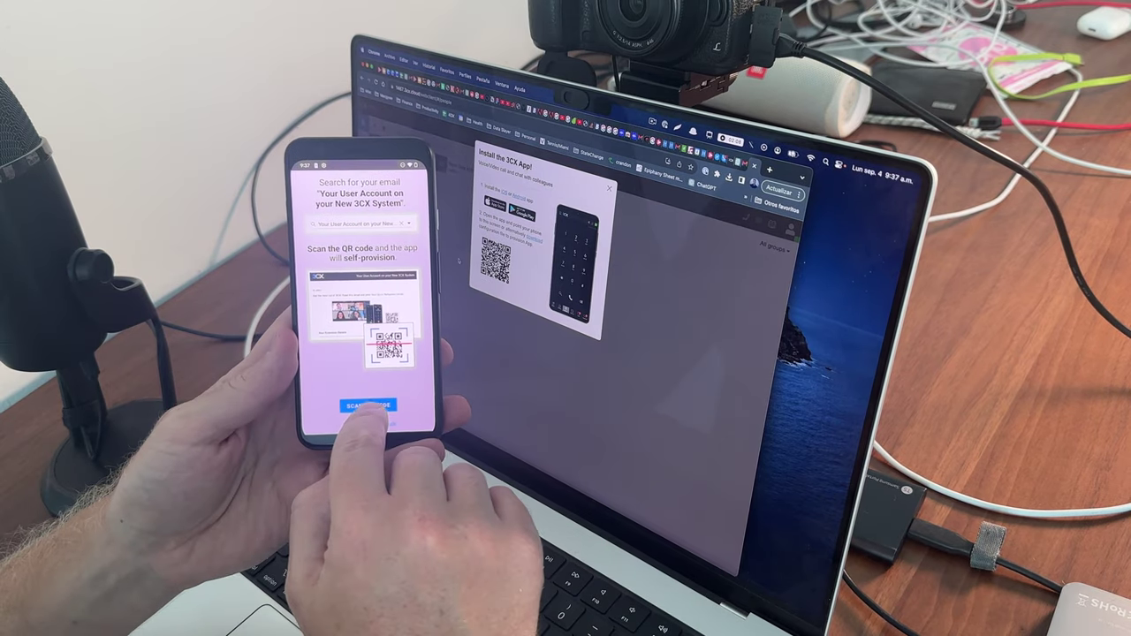
Step: Scan the web client's QR code with camera access allowed, then continue to calling permissions
left_click(361, 407)
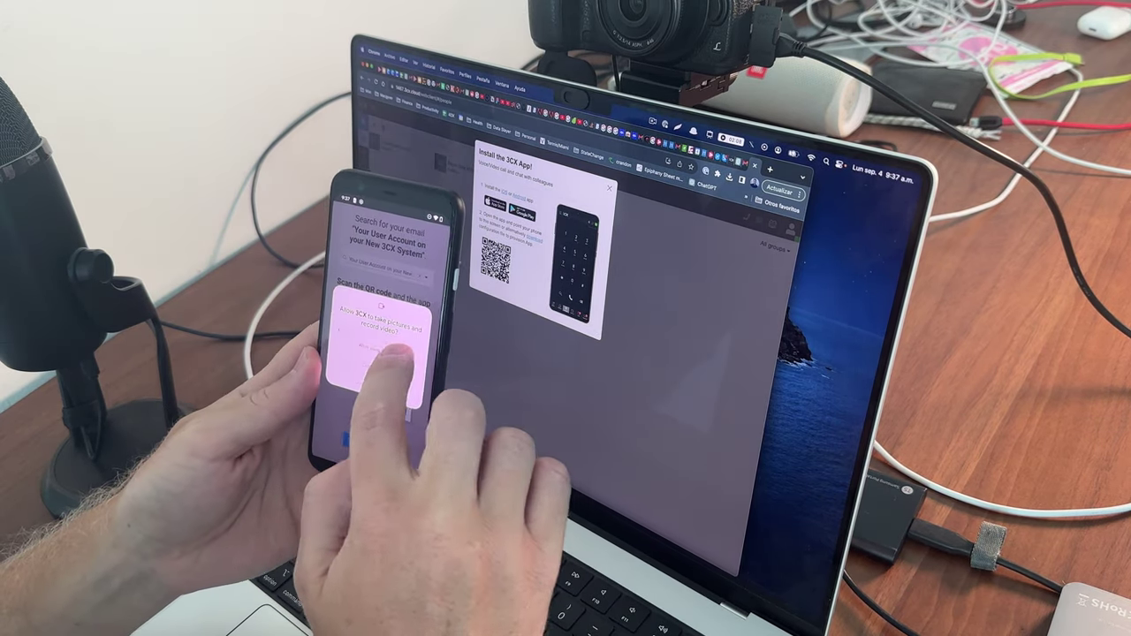
left_click(389, 364)
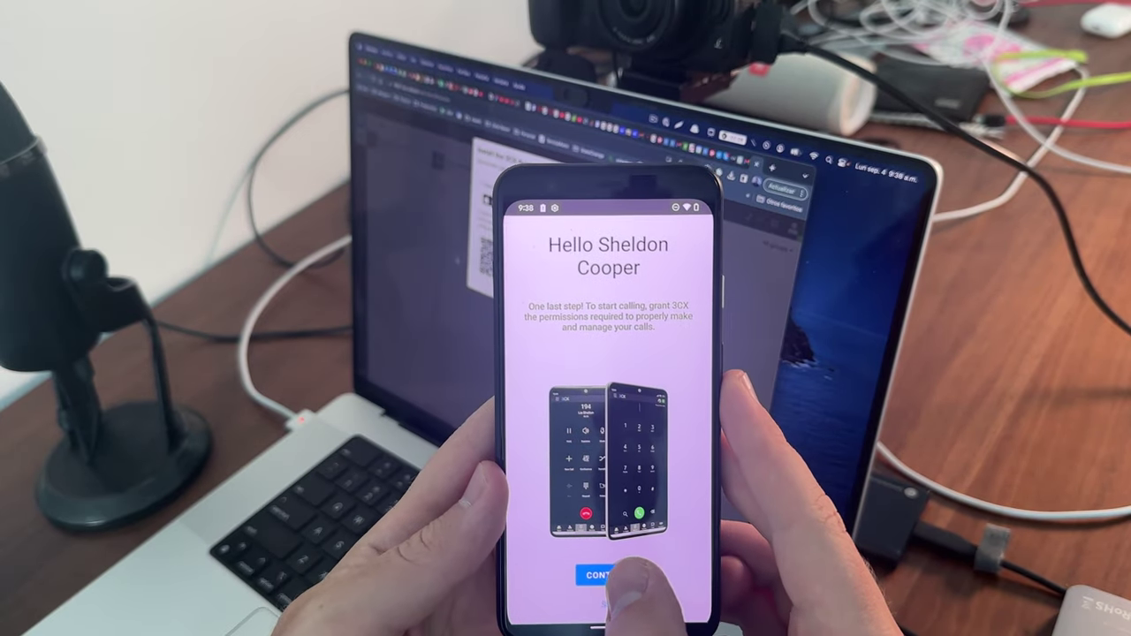
left_click(601, 576)
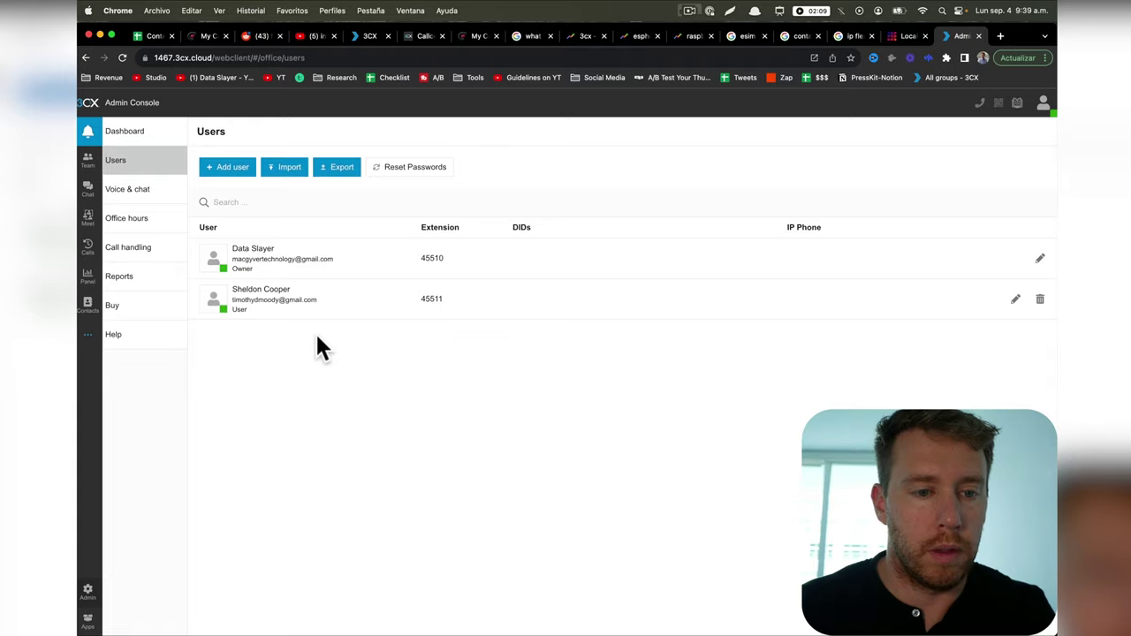
key("ctrl+shift+a")
mouse_move(224, 327)
left_mouse_down()
mouse_move(259, 274)
mouse_move(201, 313)
left_mouse_up()
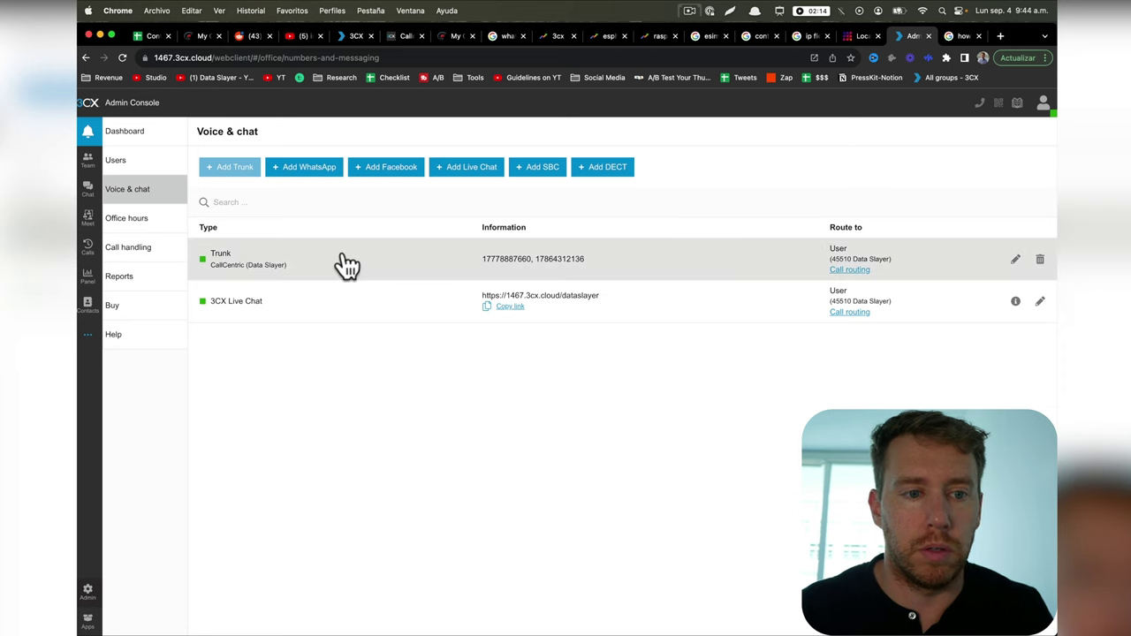
Step: Route calls arriving on the CallCentric trunk during office hours to extension 45511
left_click(120, 199)
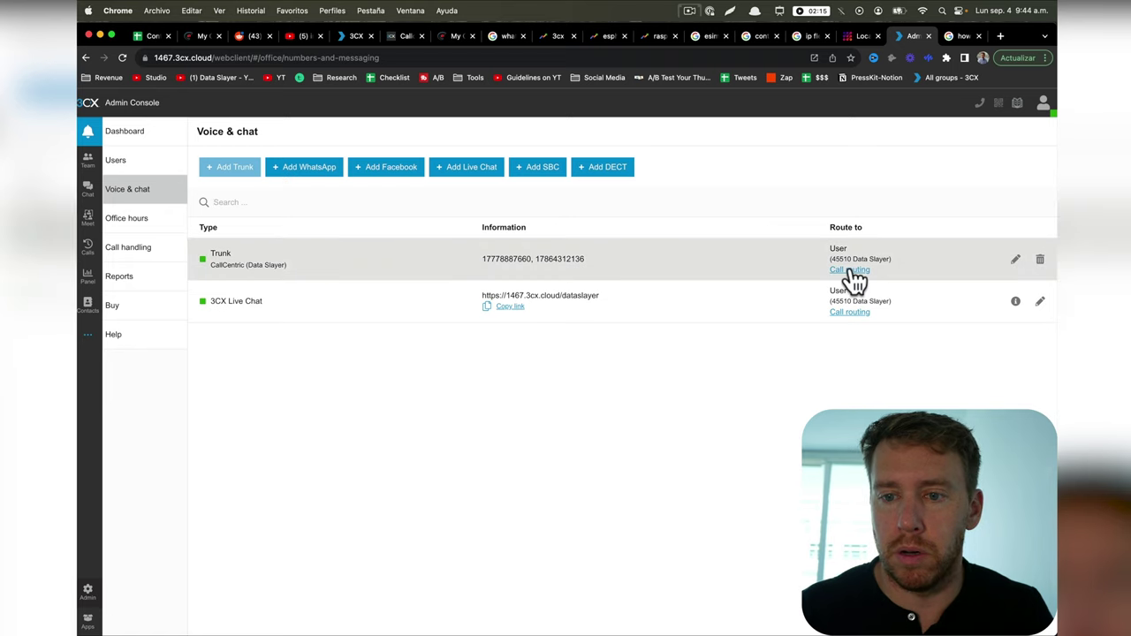
left_click(850, 270)
scroll(731, 375, "down", 2)
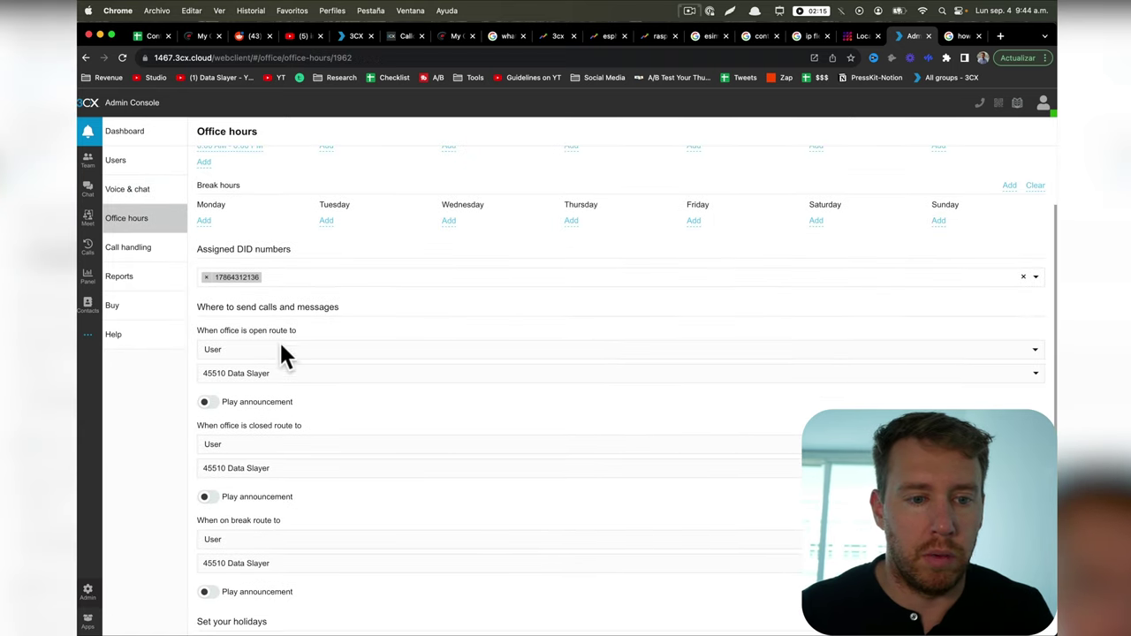
left_click(278, 375)
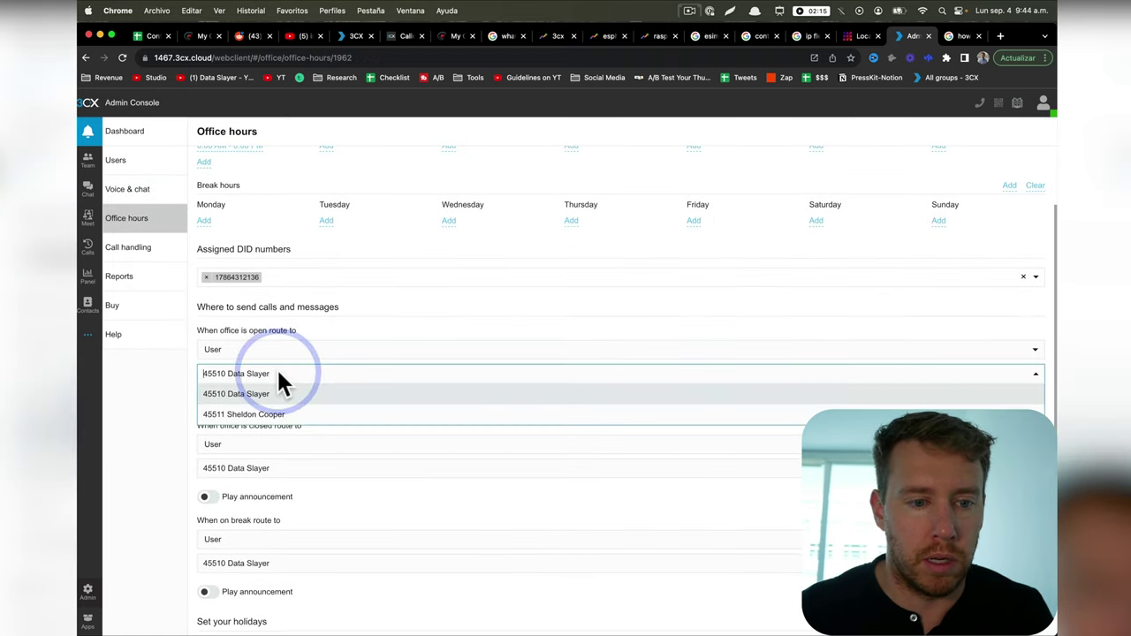
left_click(278, 413)
scroll(344, 407, "down", 3)
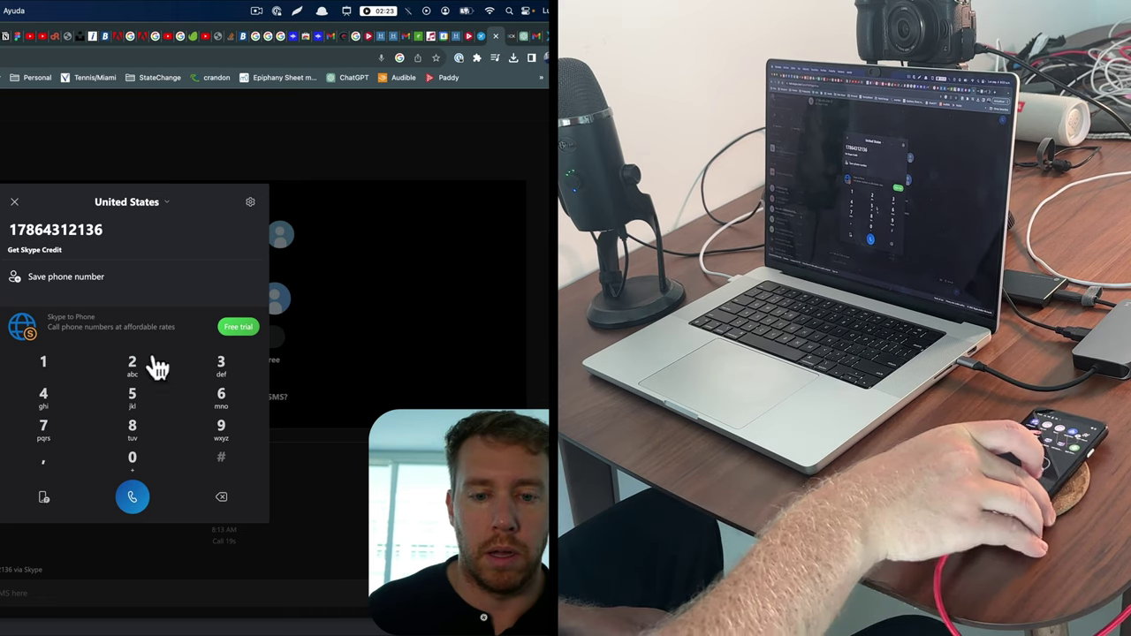
Step: Call the entered Callcentric DID number from Skype's dial pad
left_click(133, 496)
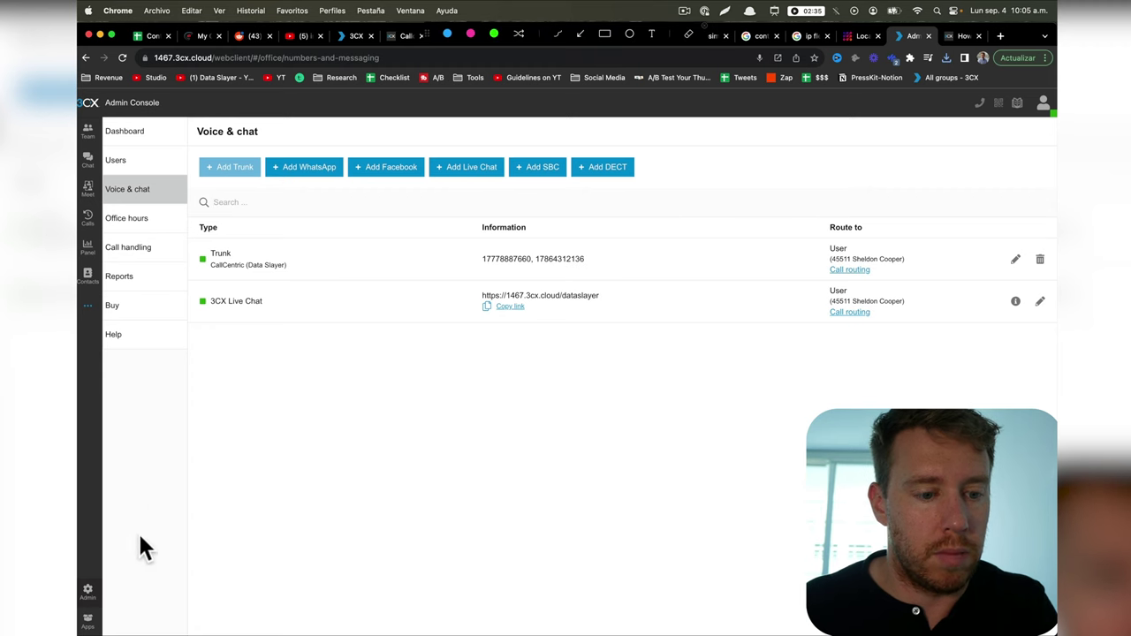
Step: Enable an open-hours announcement using greeting.wav uploaded from Downloads, played before extension 45511
left_click(126, 221)
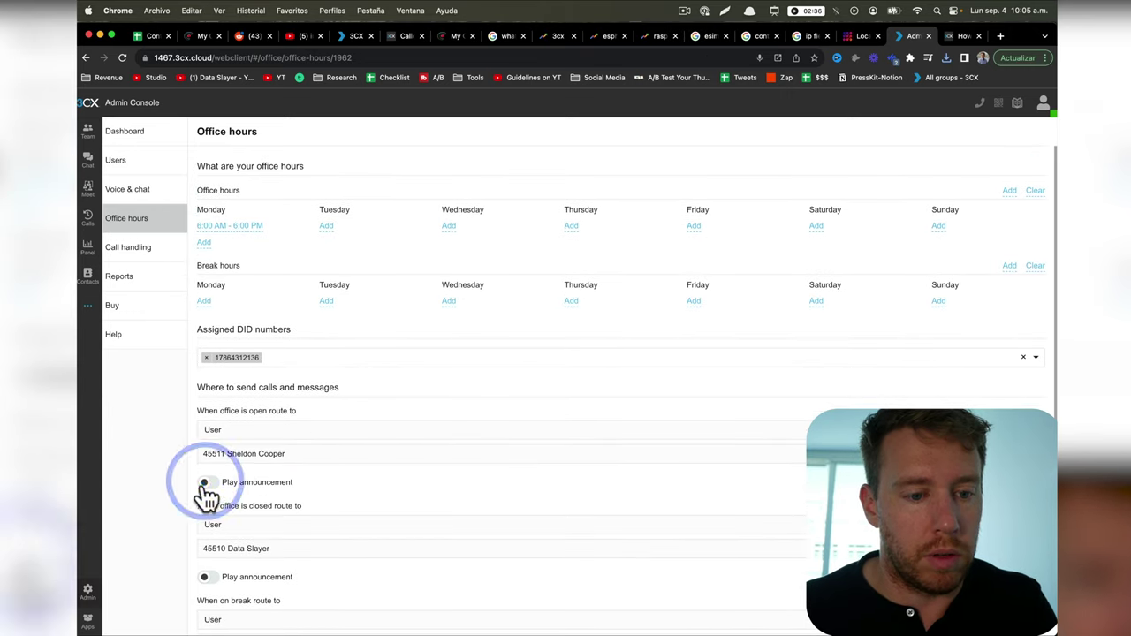
left_click(209, 484)
scroll(924, 336, "down", 3)
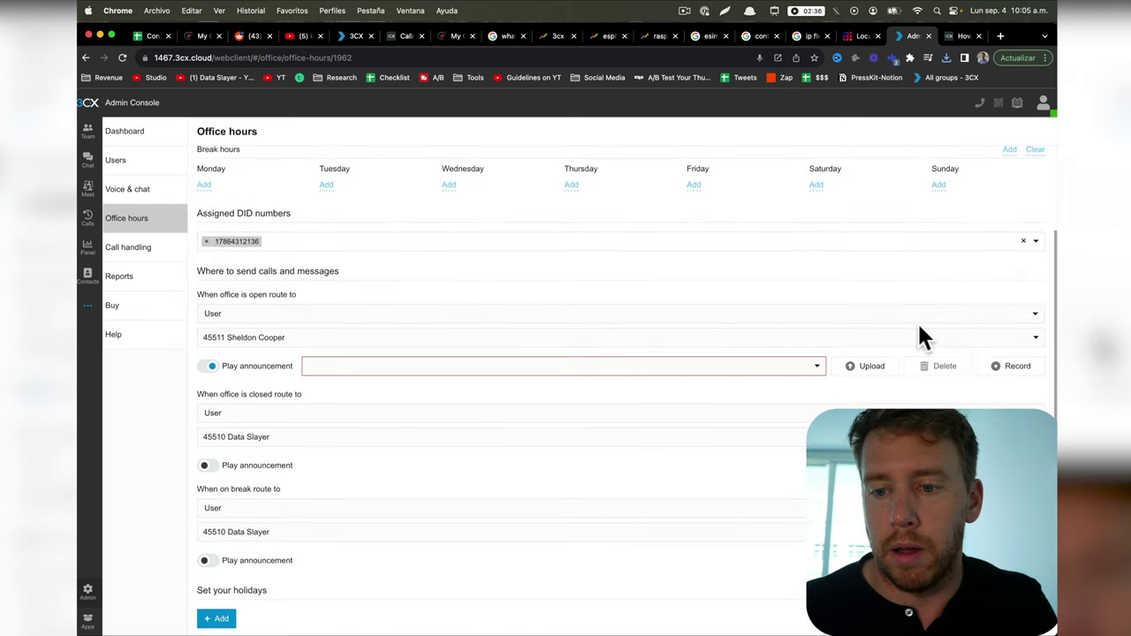
left_click(887, 371)
left_click(321, 263)
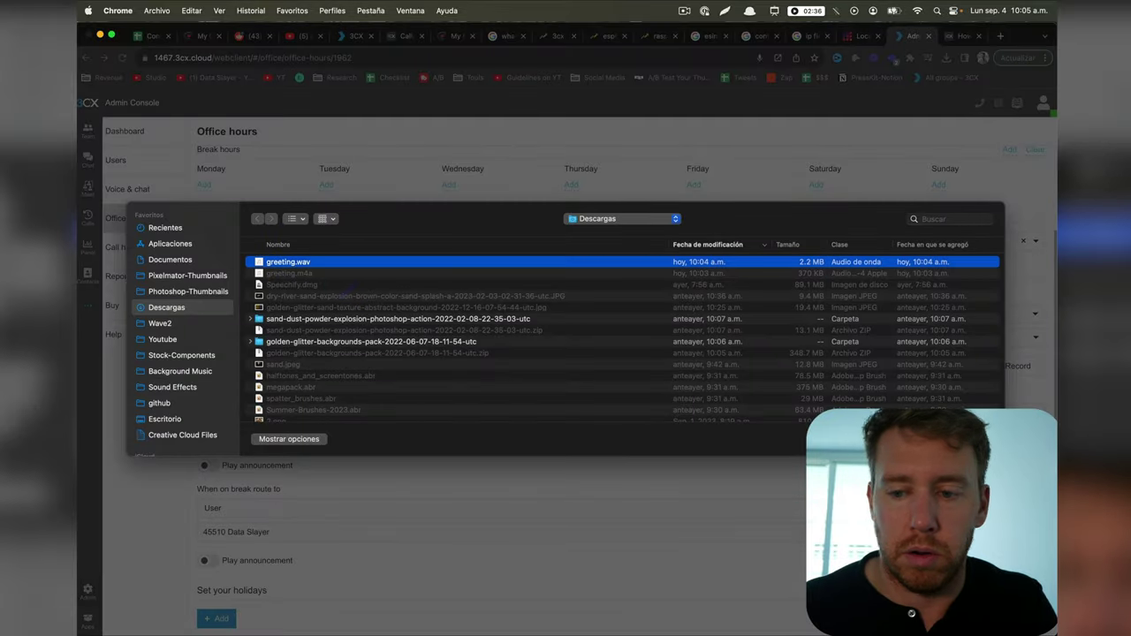
double_click(320, 263)
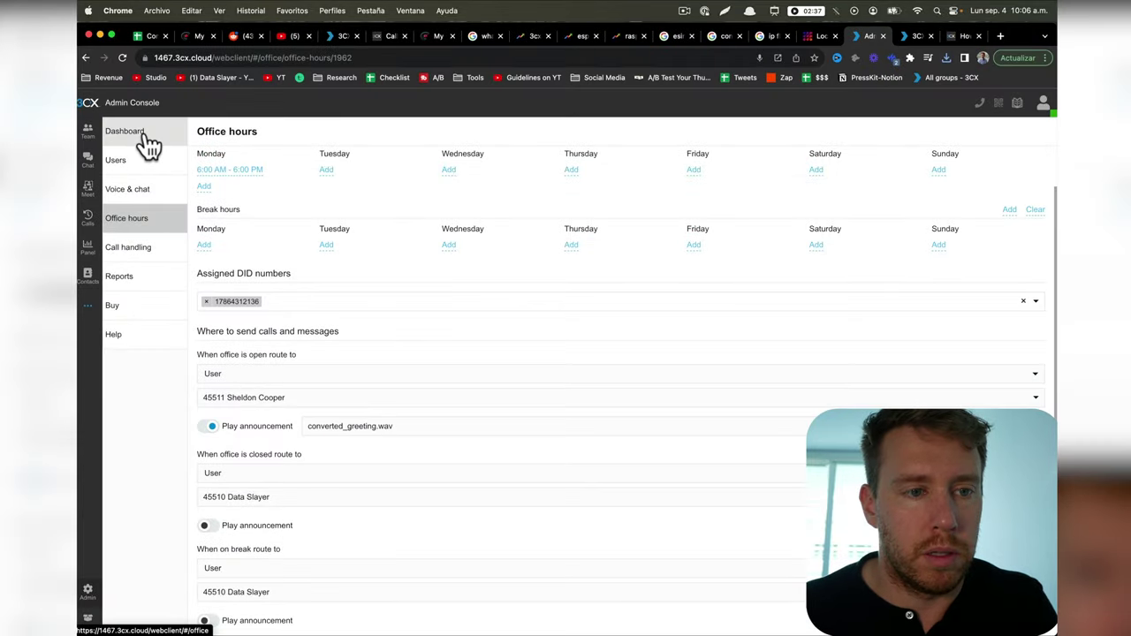
Step: Check the DID numbers assigned to the CallCentric trunk
left_click(144, 138)
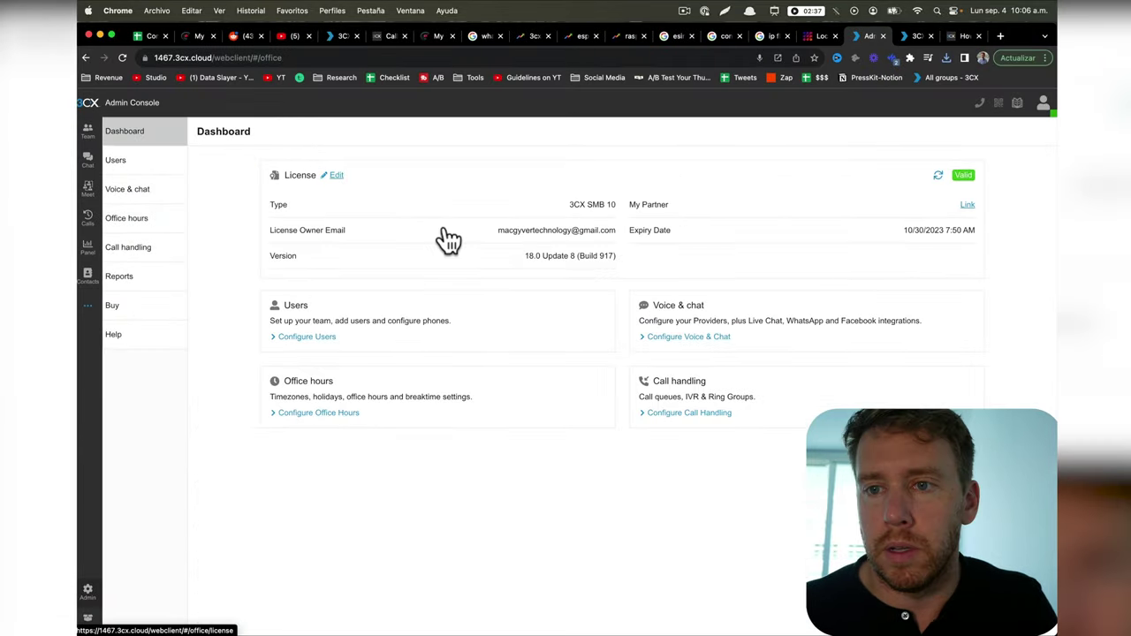
left_click(143, 194)
left_click(484, 258)
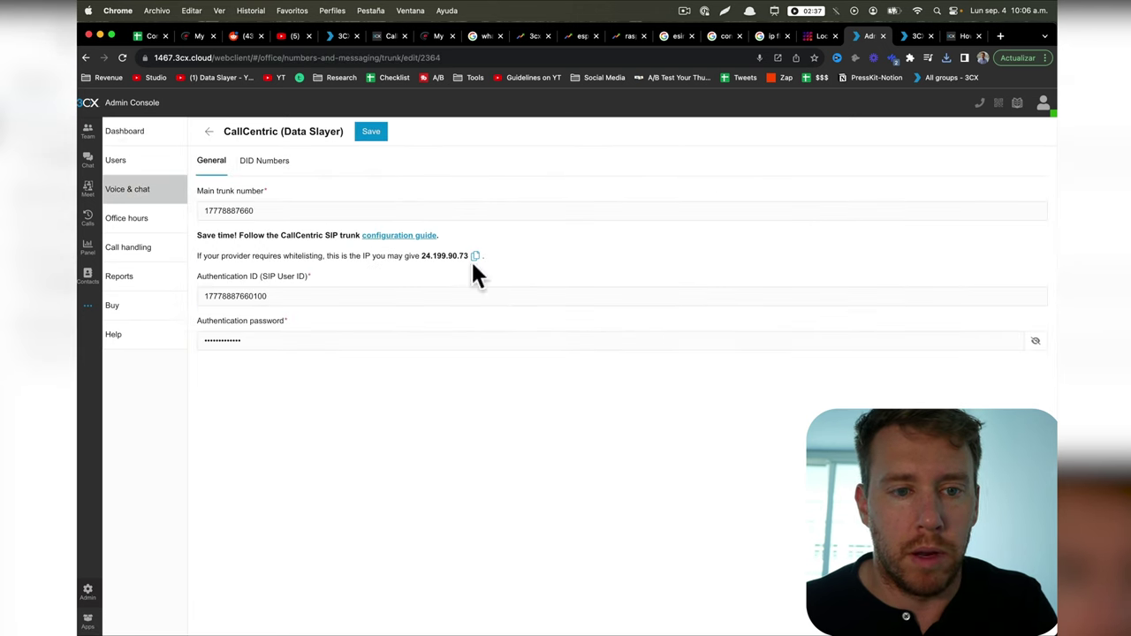
left_click(265, 161)
Step: In the Skype browser profile, call the trunk's DID number from the dial pad
left_click(982, 57)
left_click(924, 364)
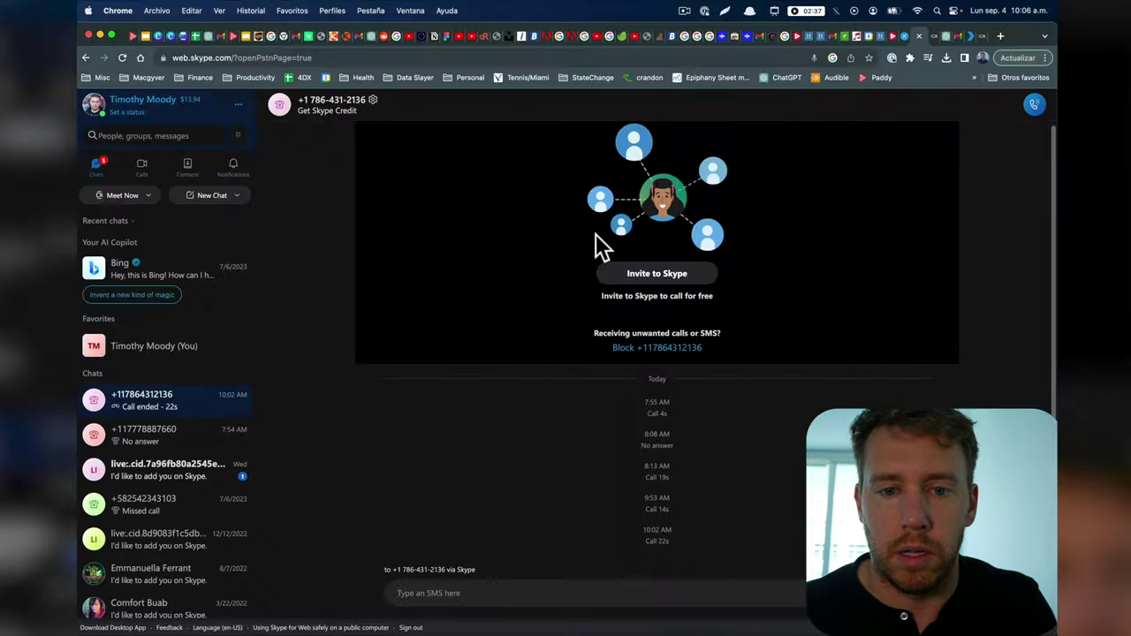
left_click(238, 136)
left_click(570, 505)
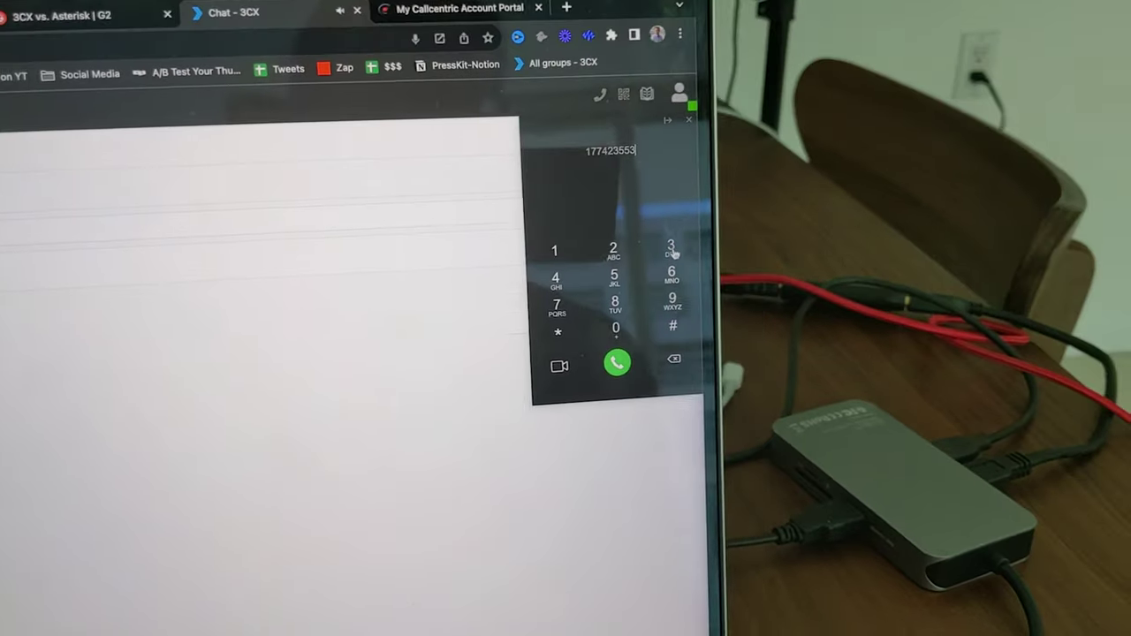
Step: Finish entering the external mobile number in the 3CX Web Client and place the call
left_click(644, 252)
left_click(760, 222)
left_click(703, 311)
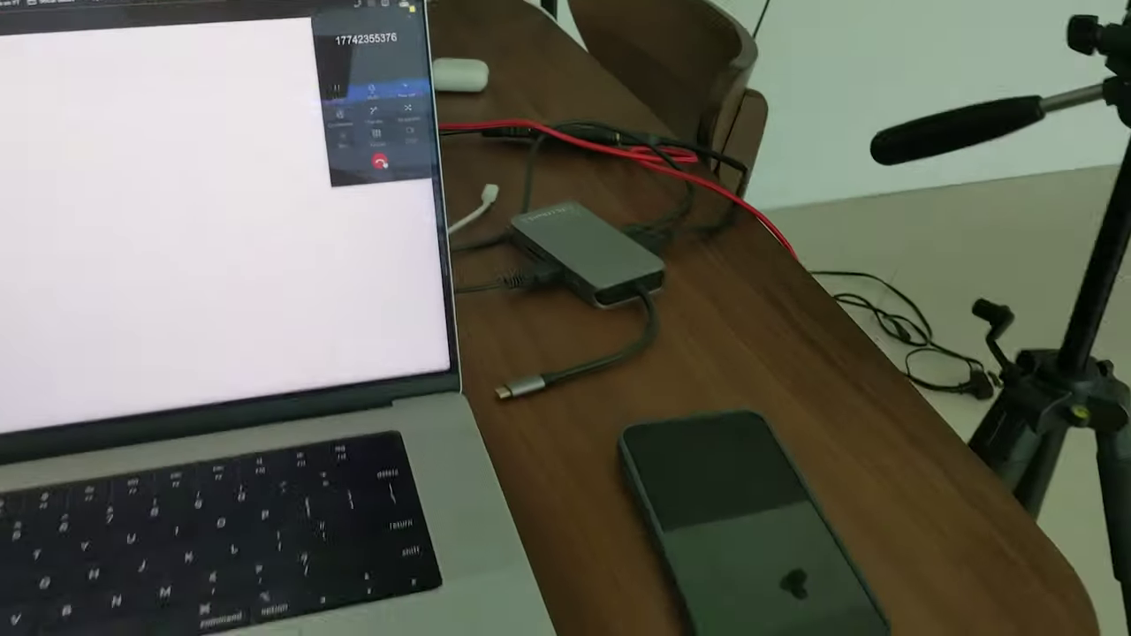